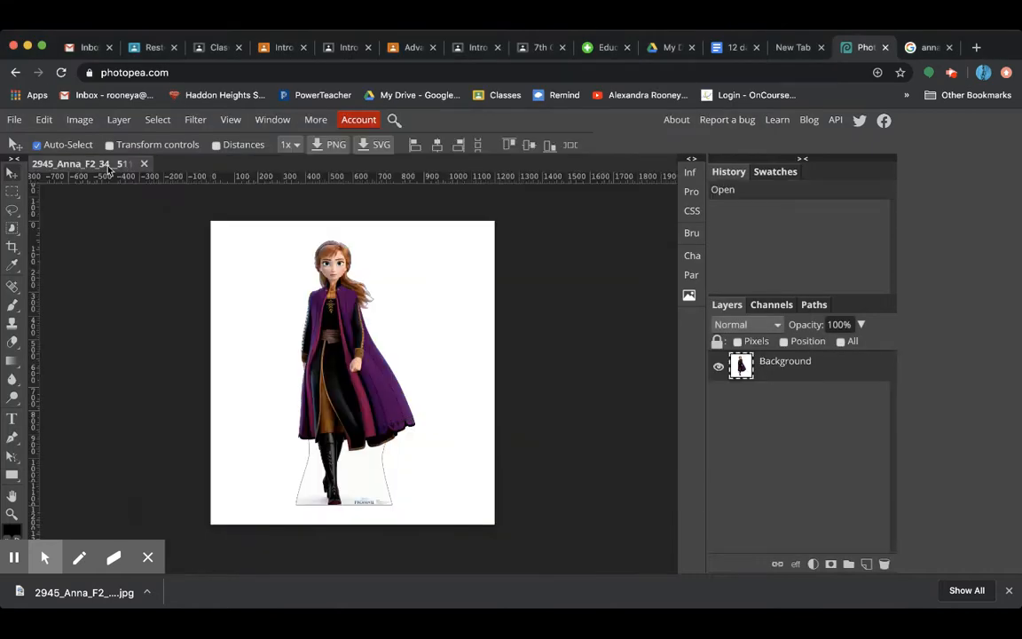
Open the beach background image beachy.psd alongside the Anna image
left_click(15, 119)
left_click(32, 163)
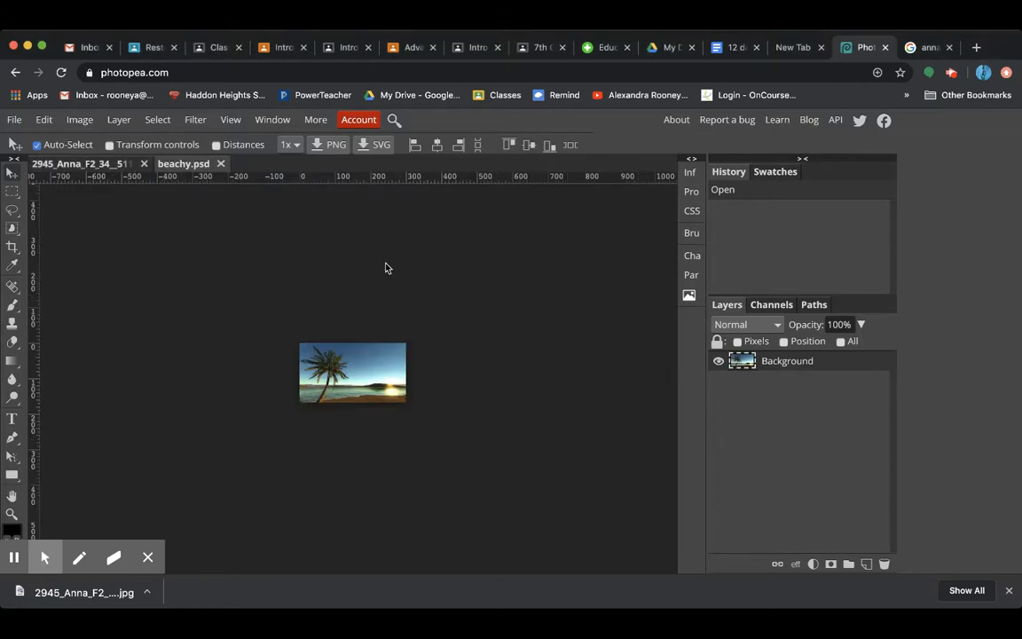
Create a new blank project measured in inches, with its width set to 16
left_click(14, 119)
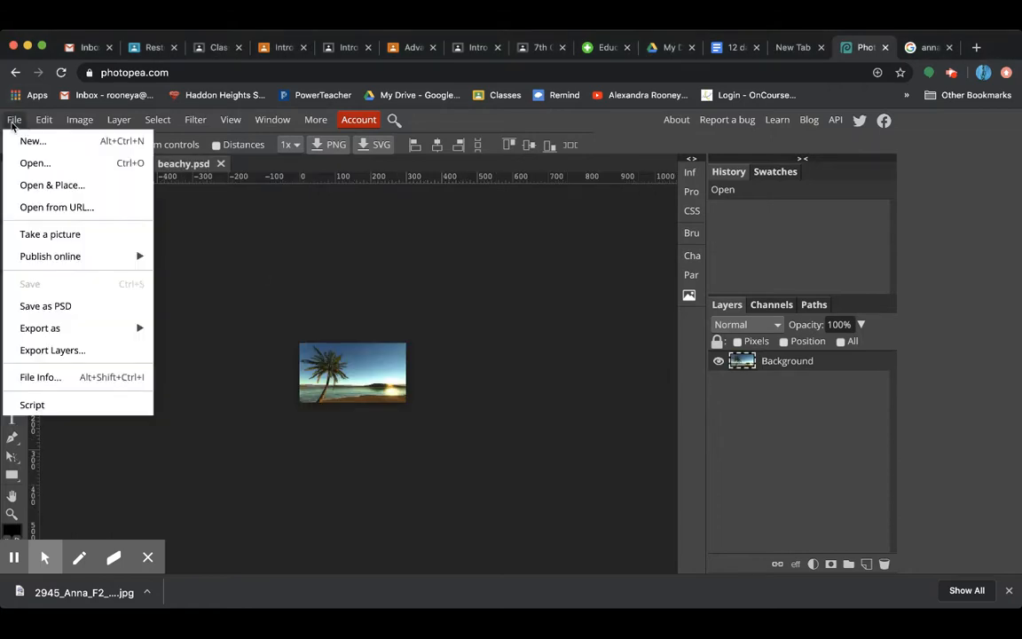
left_click(43, 144)
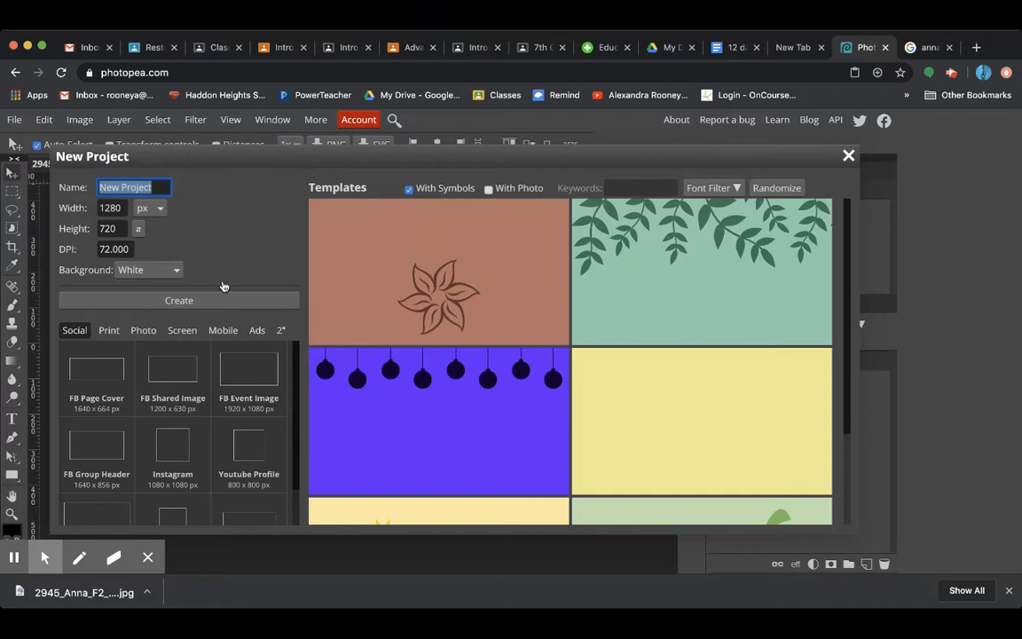
left_click(142, 207)
left_click(140, 228)
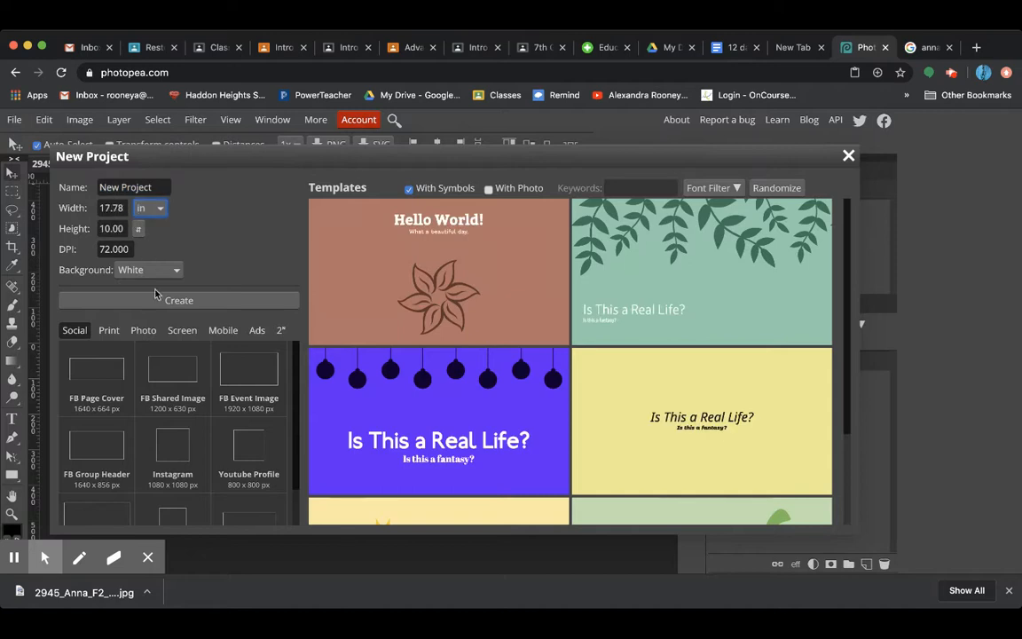
double_click(110, 206)
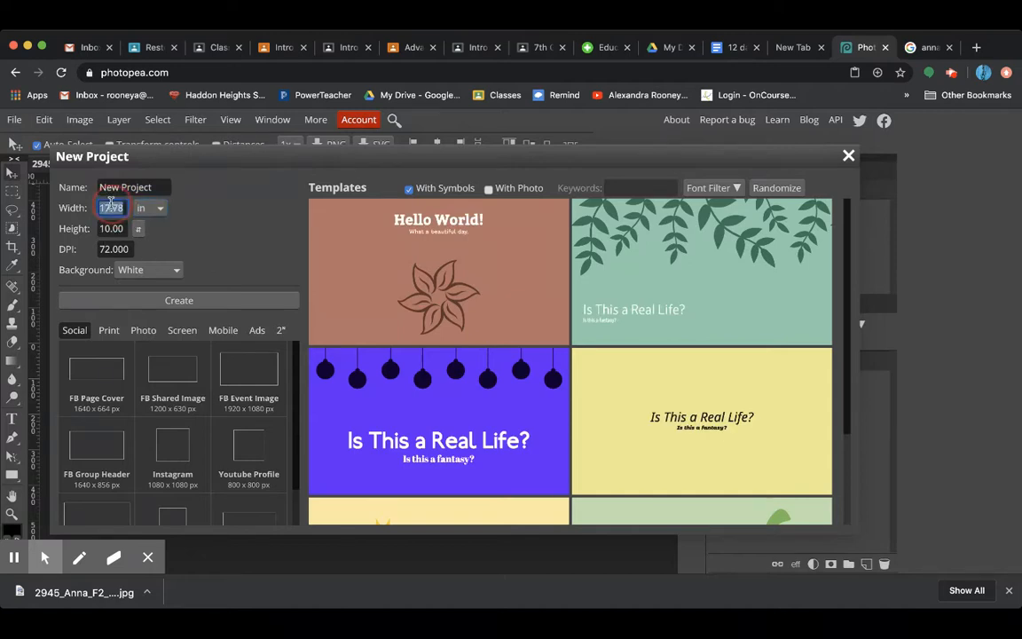
type("16")
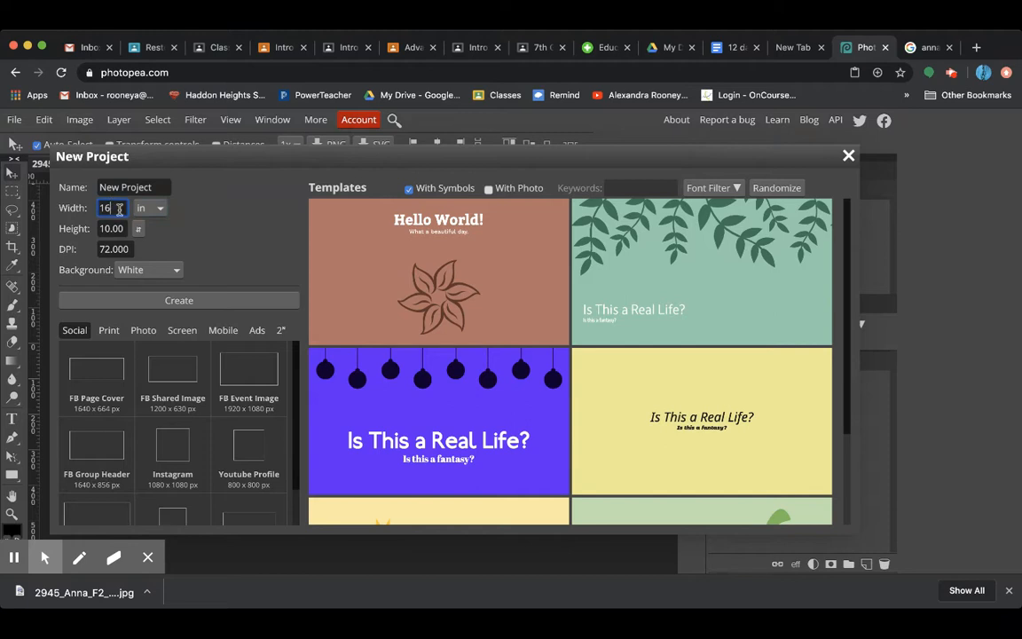
left_click(203, 306)
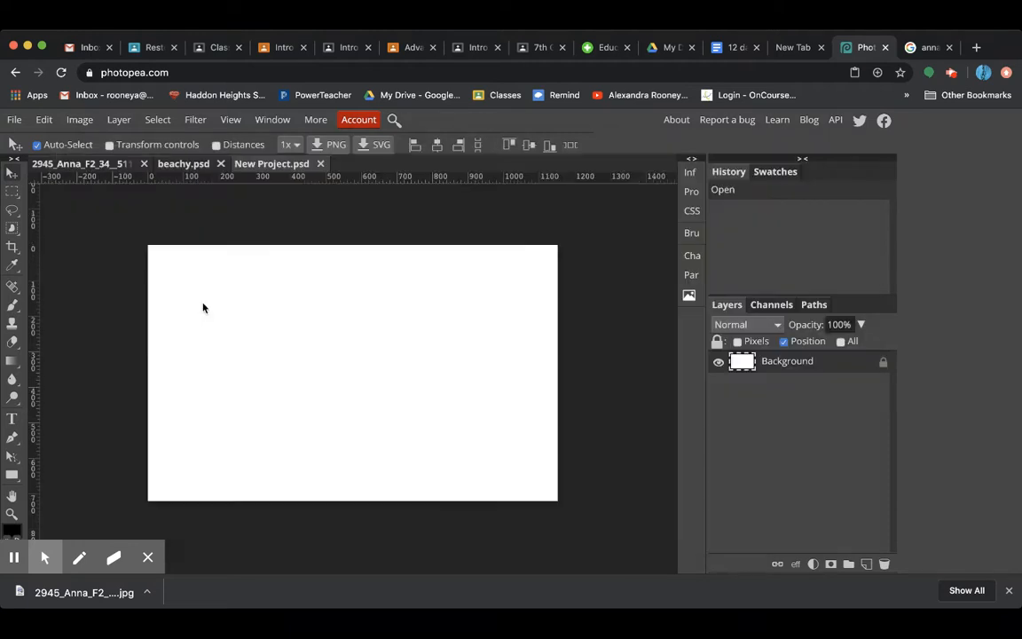
Add a new empty layer to the new project and delete the locked white Background layer
left_click(826, 365)
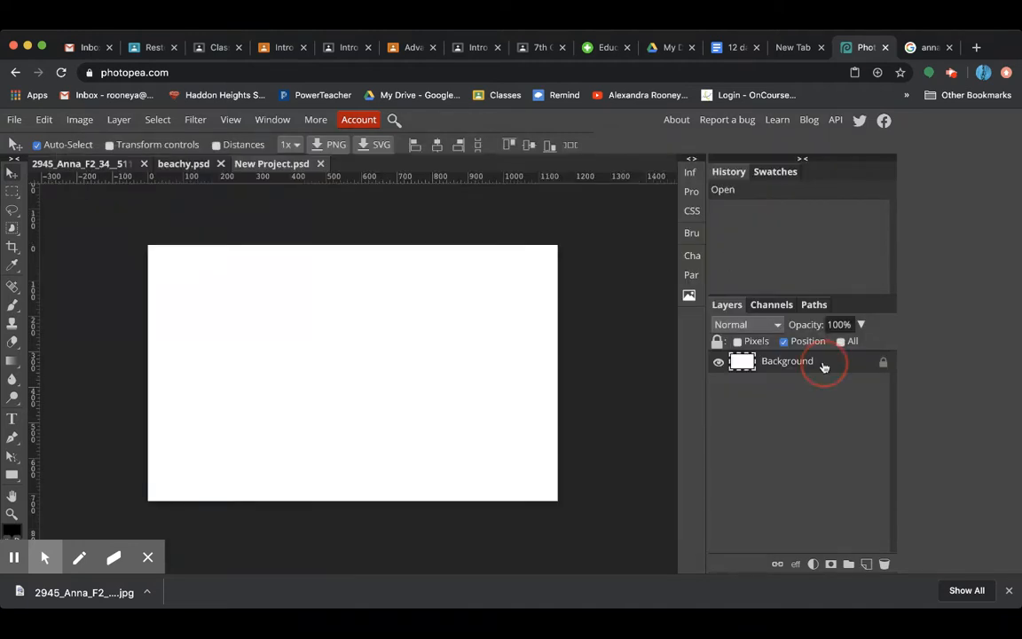
left_click(866, 565)
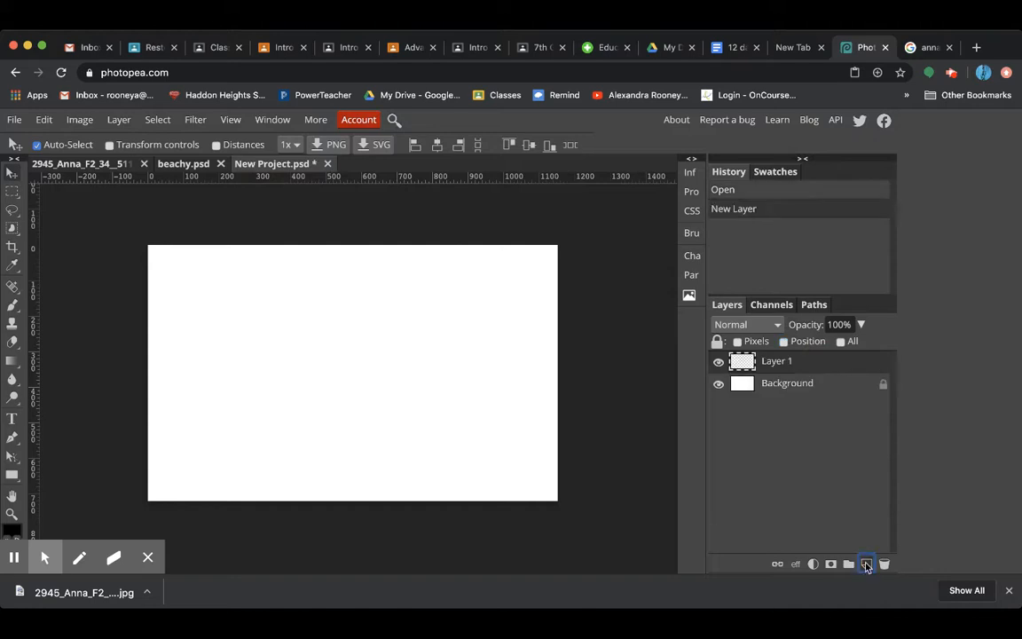
left_click(808, 388)
key("Delete")
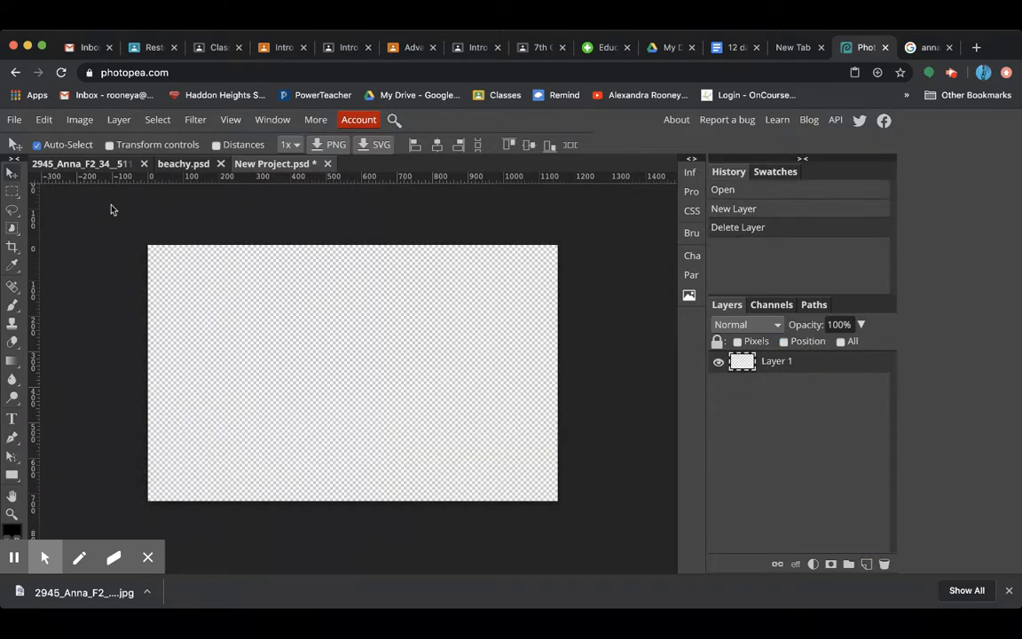
Copy the whole beach picture from beachy.psd and paste it into New Project.psd
left_click(71, 166)
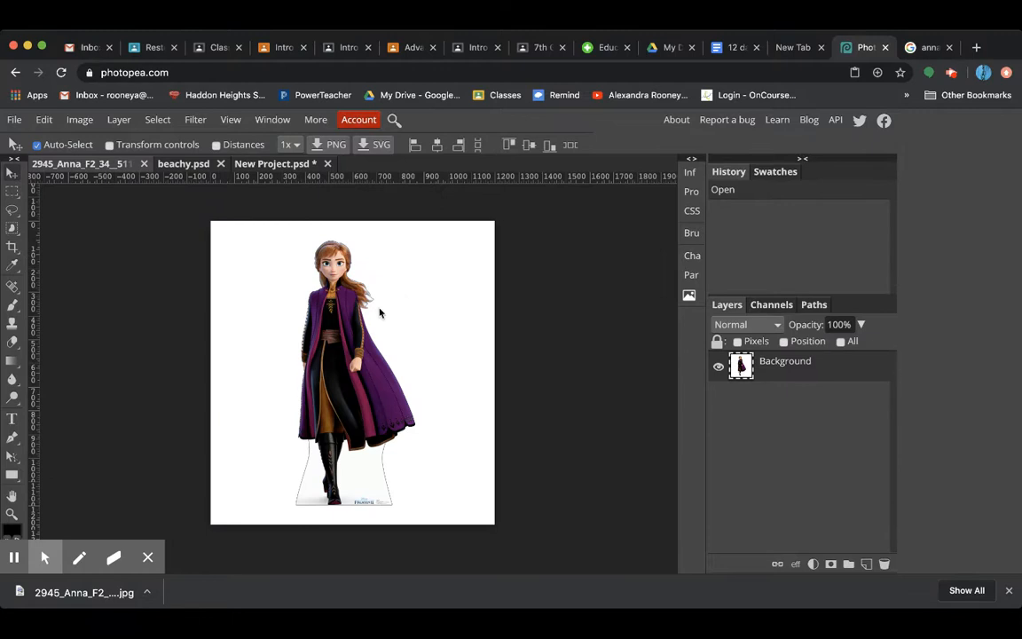
left_click(175, 164)
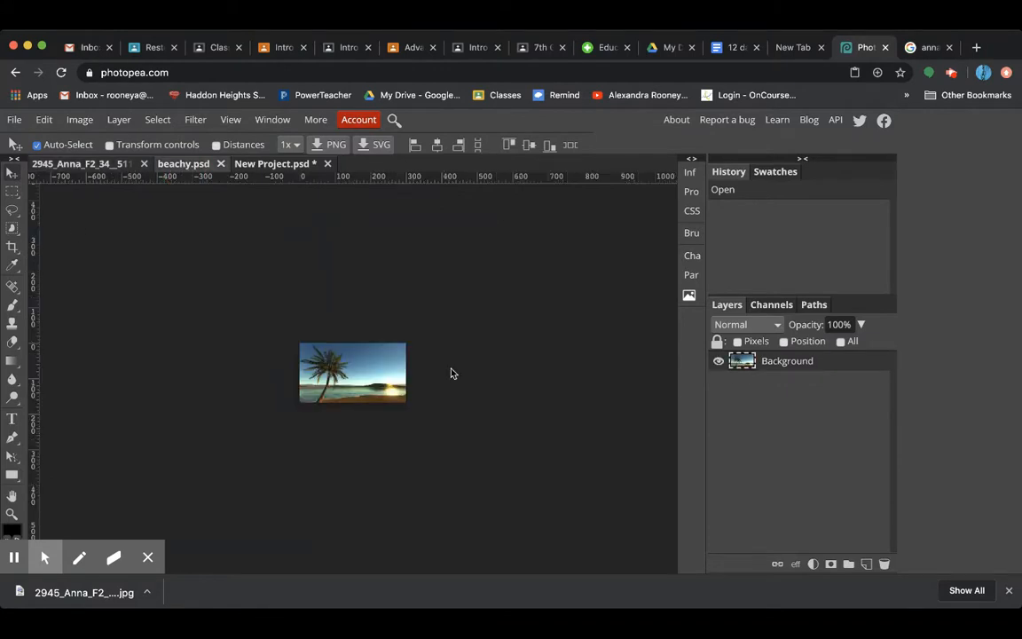
key("super+a")
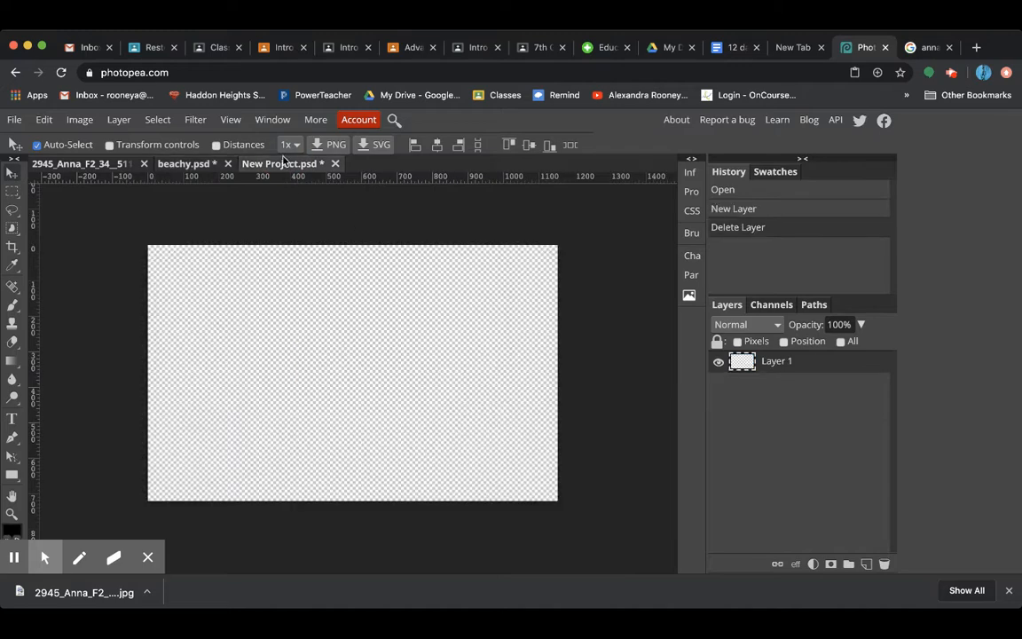
key("super+v")
left_click(188, 163)
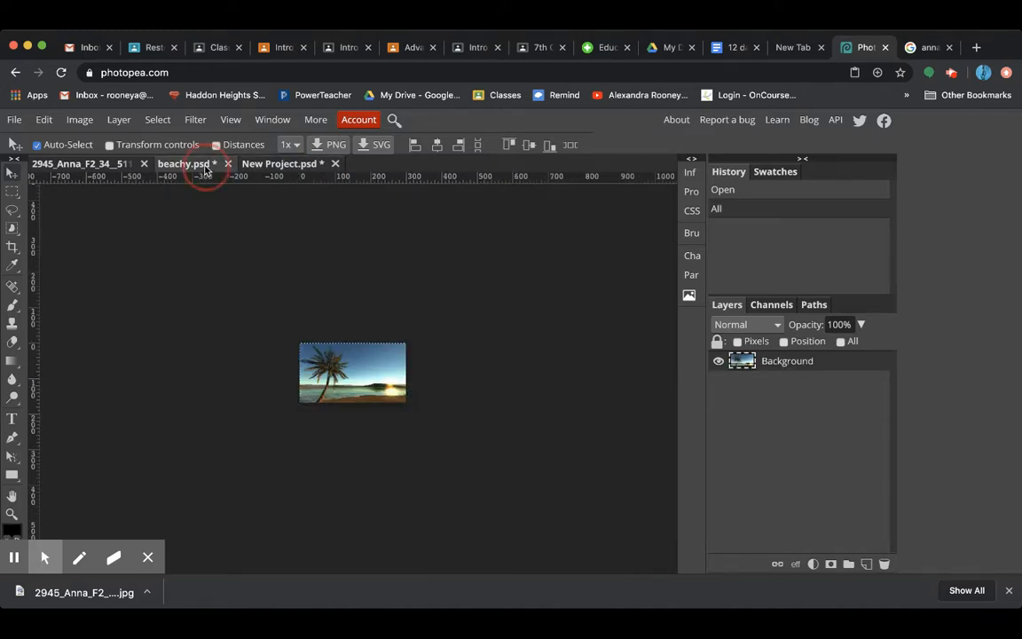
left_click(293, 165)
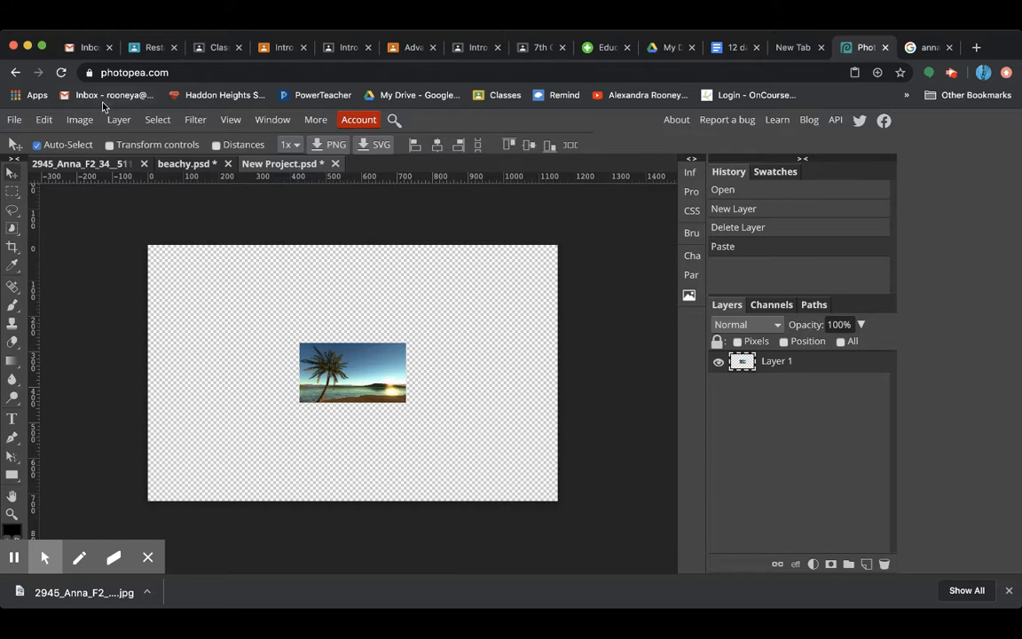
Enlarge the pasted beach picture with Free Transform to about 457% so it covers the whole canvas, and close beachy.psd
left_click(80, 119)
mouse_move(121, 119)
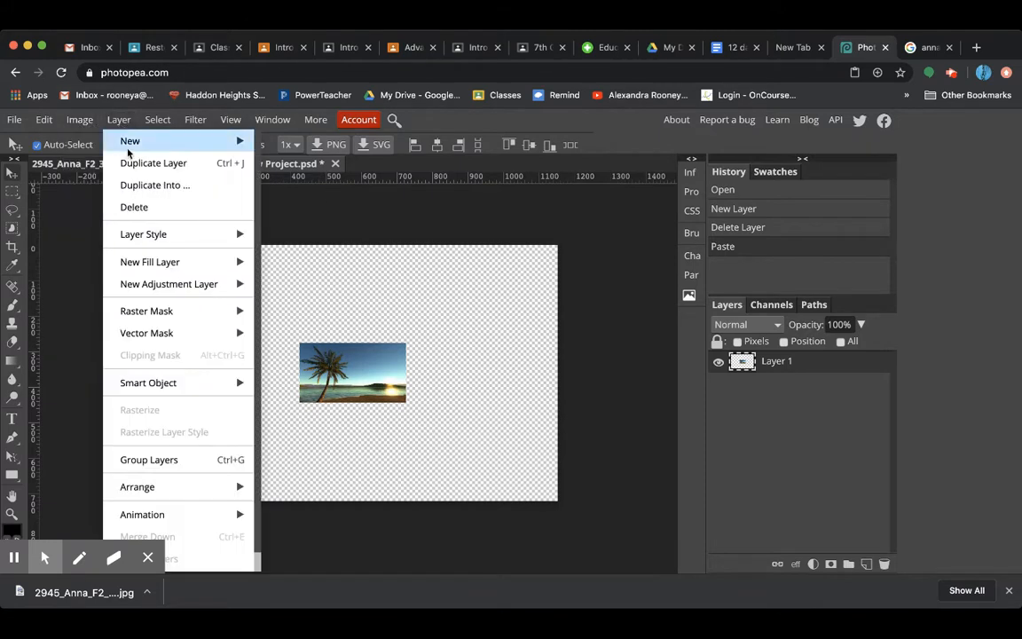
mouse_move(52, 123)
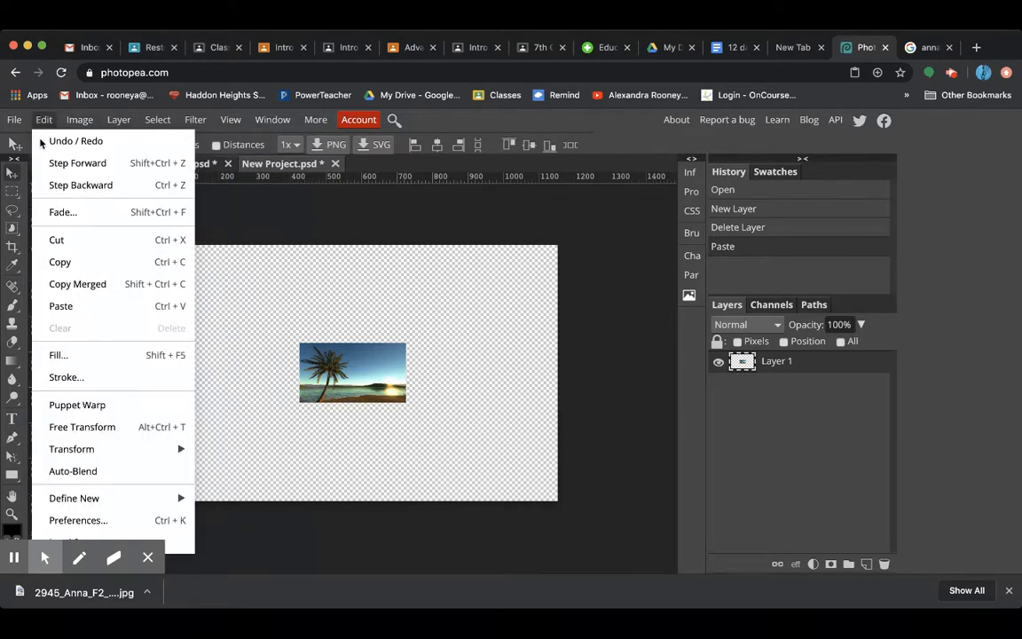
left_click(115, 464)
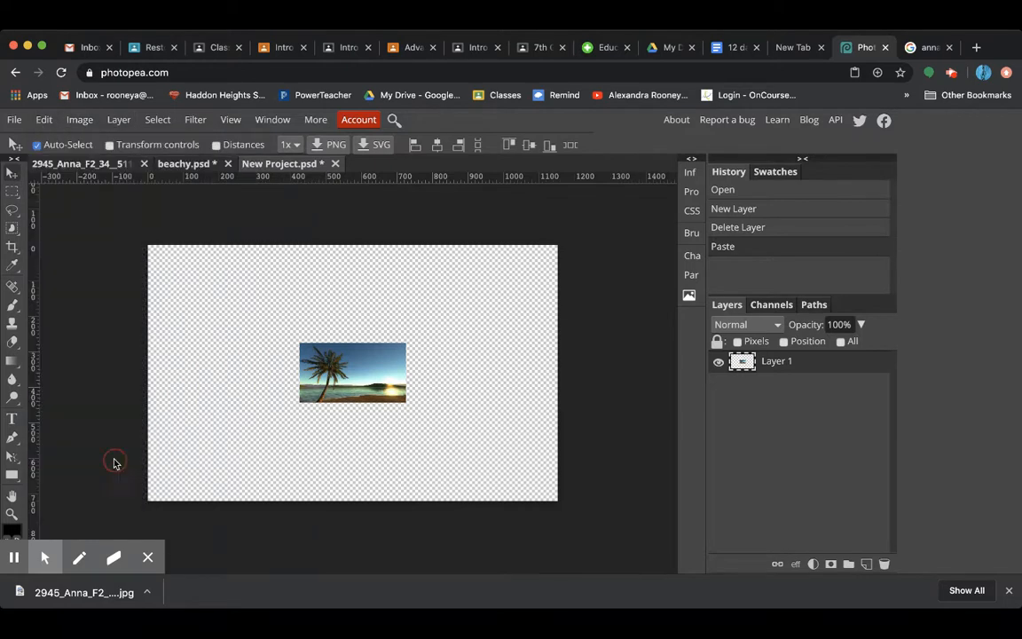
left_click(42, 122)
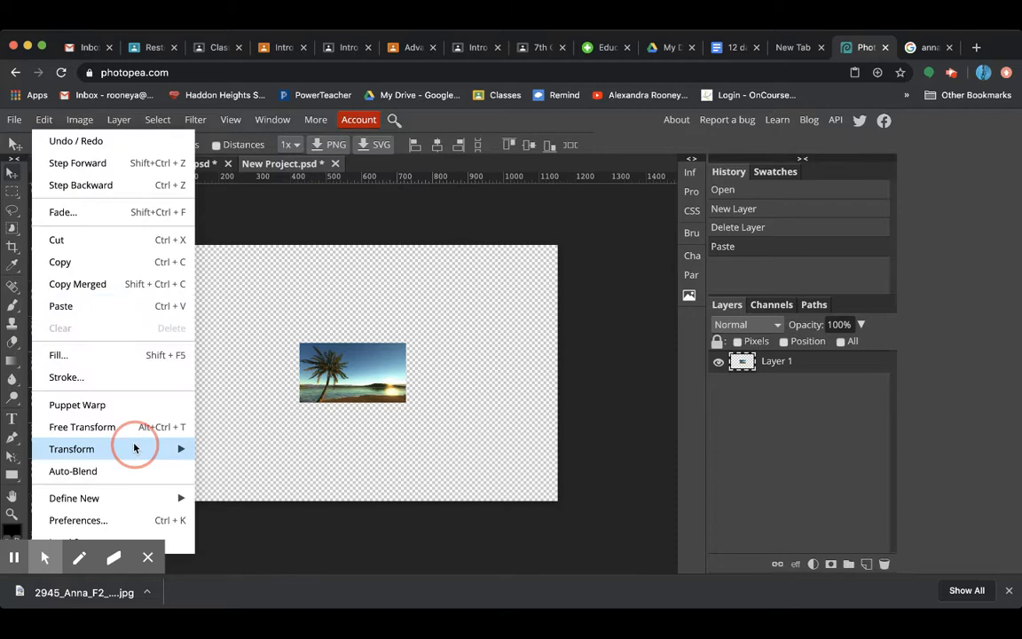
left_click(134, 448)
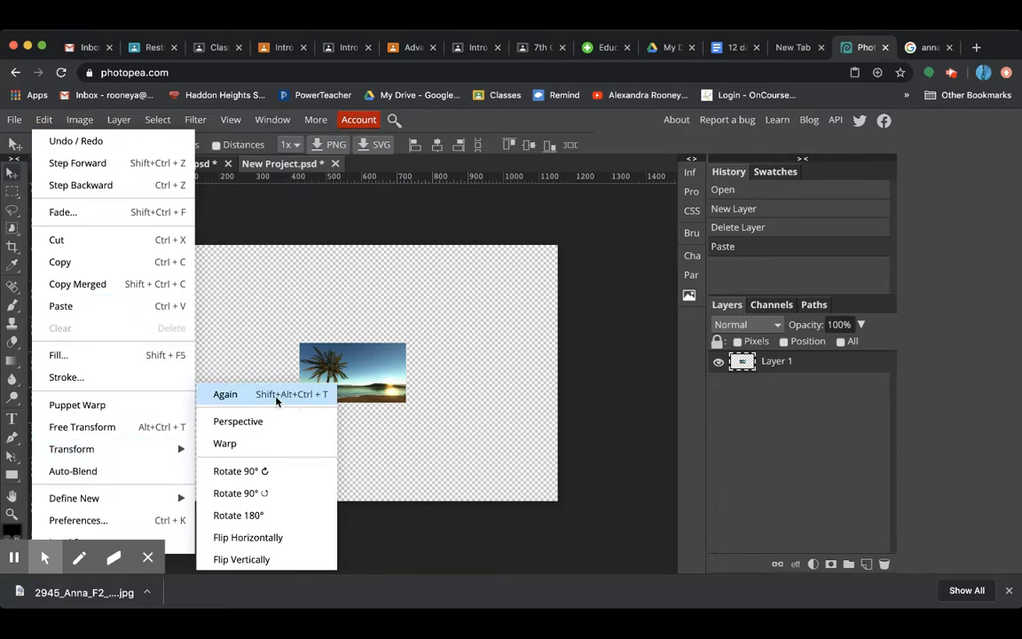
left_click(154, 428)
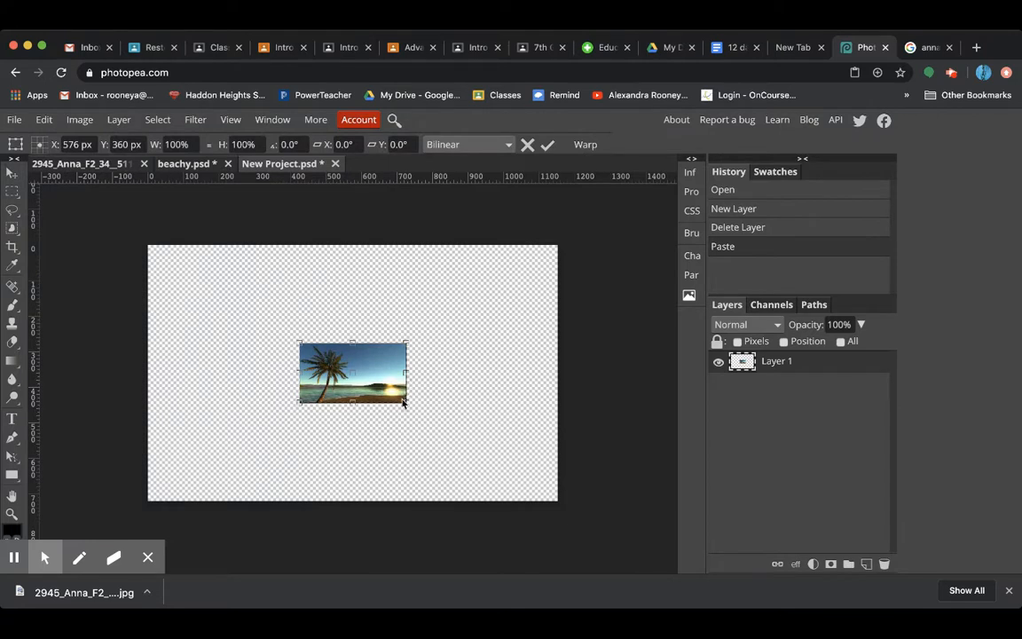
left_click_drag(405, 401, 600, 511)
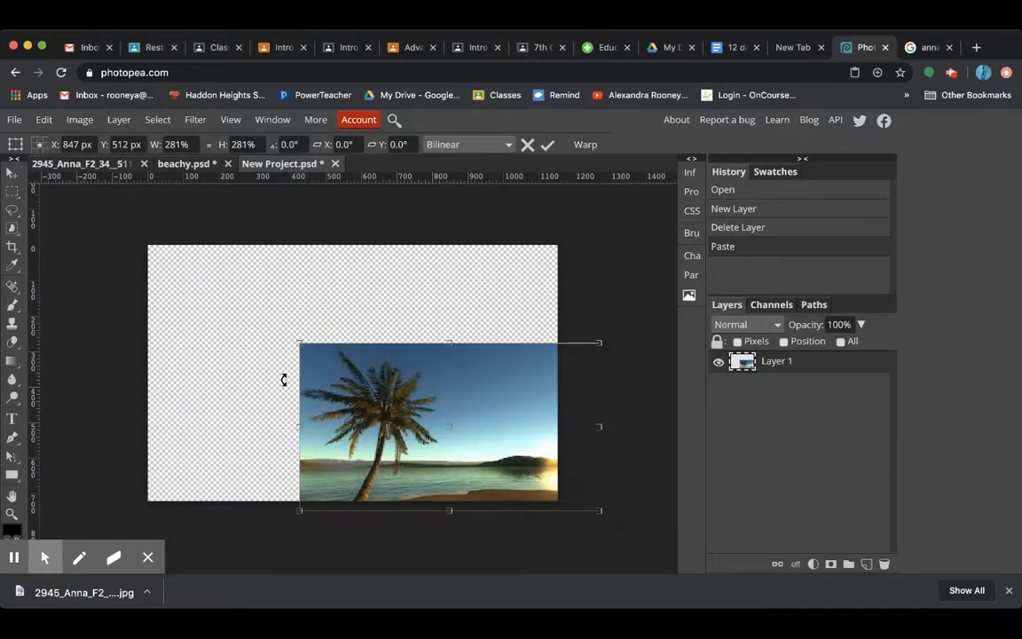
left_click_drag(299, 344, 113, 207)
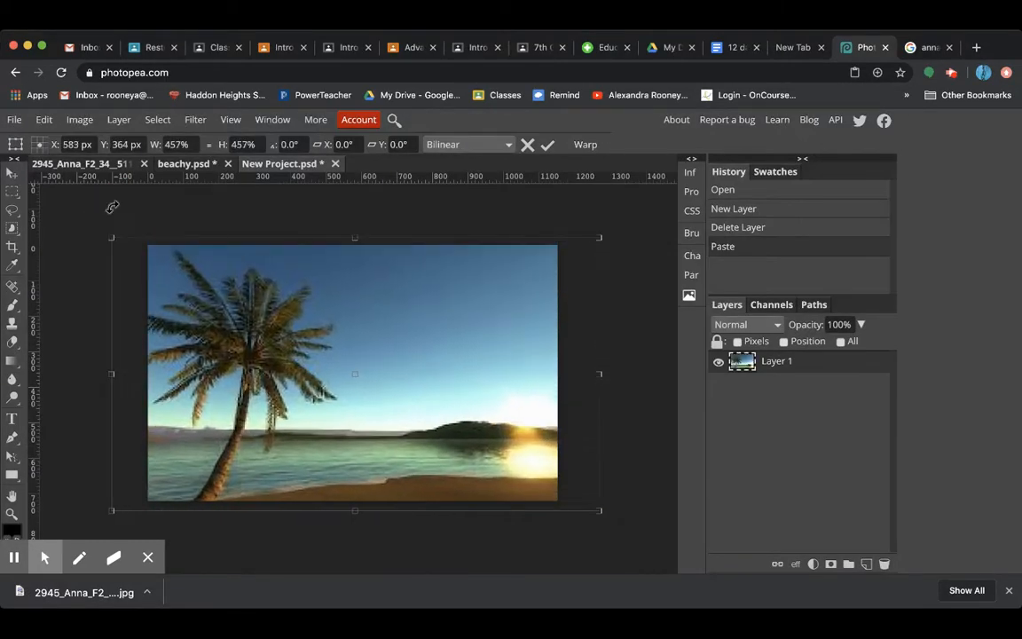
key("Return")
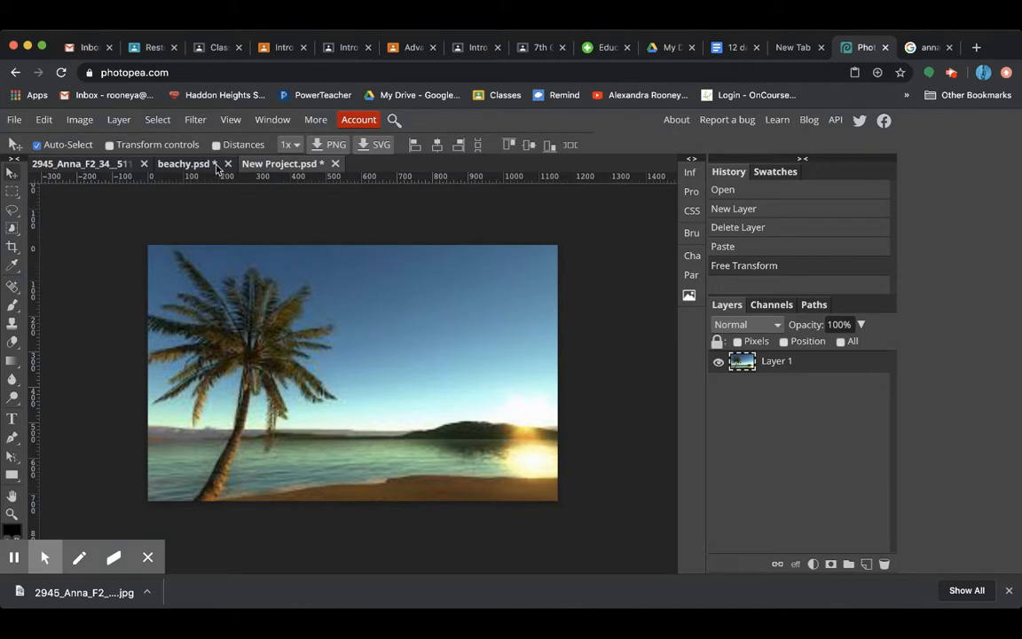
left_click(597, 161)
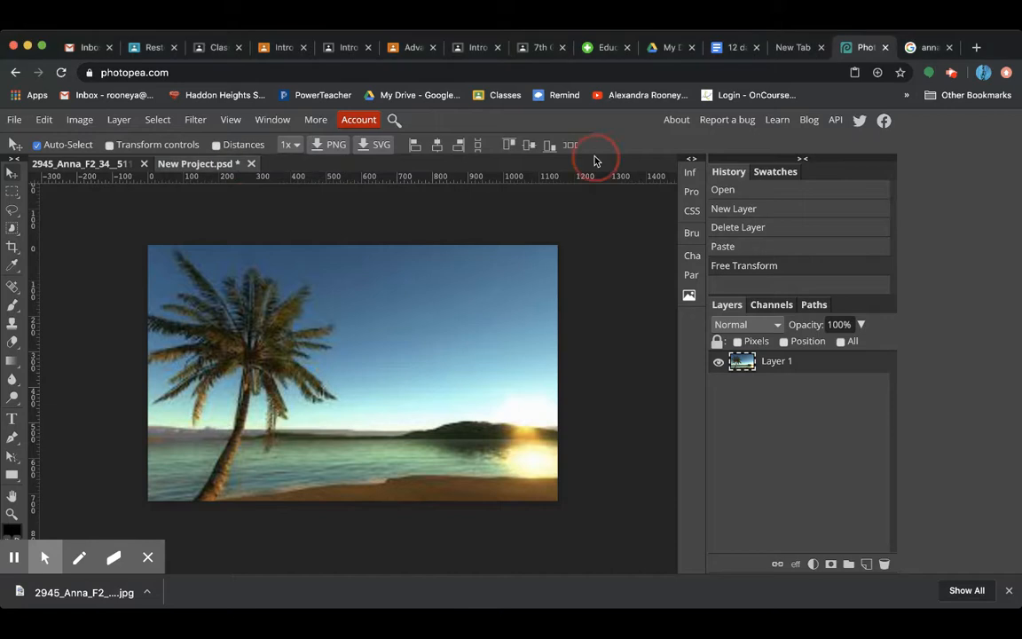
Select the whole Anna figure using Quick Selection with brush size 70, and output the cutout to a new layer through Refine Edge
left_click(71, 166)
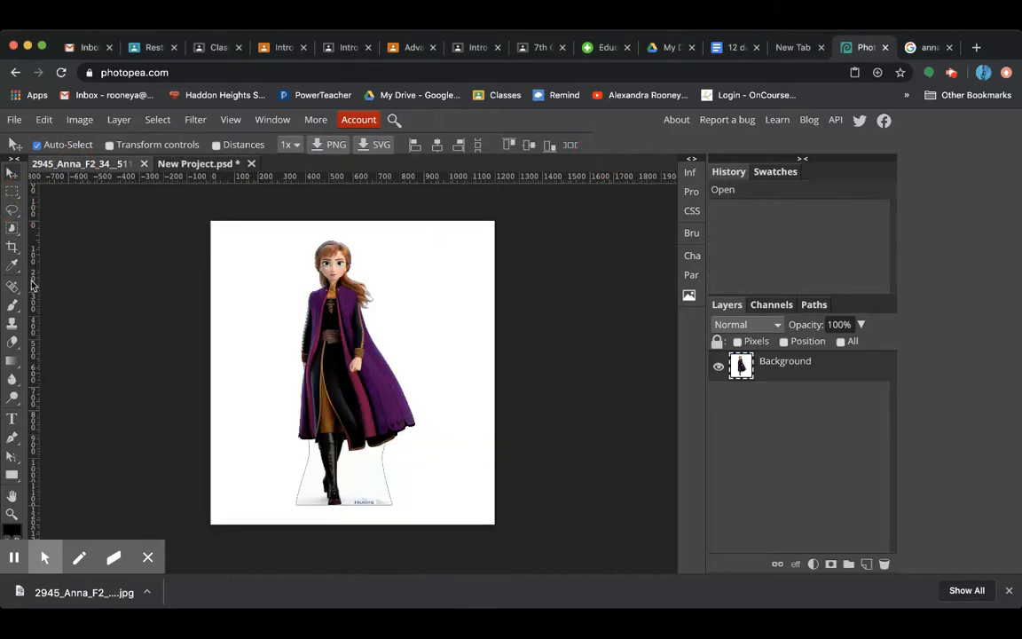
right_click(11, 229)
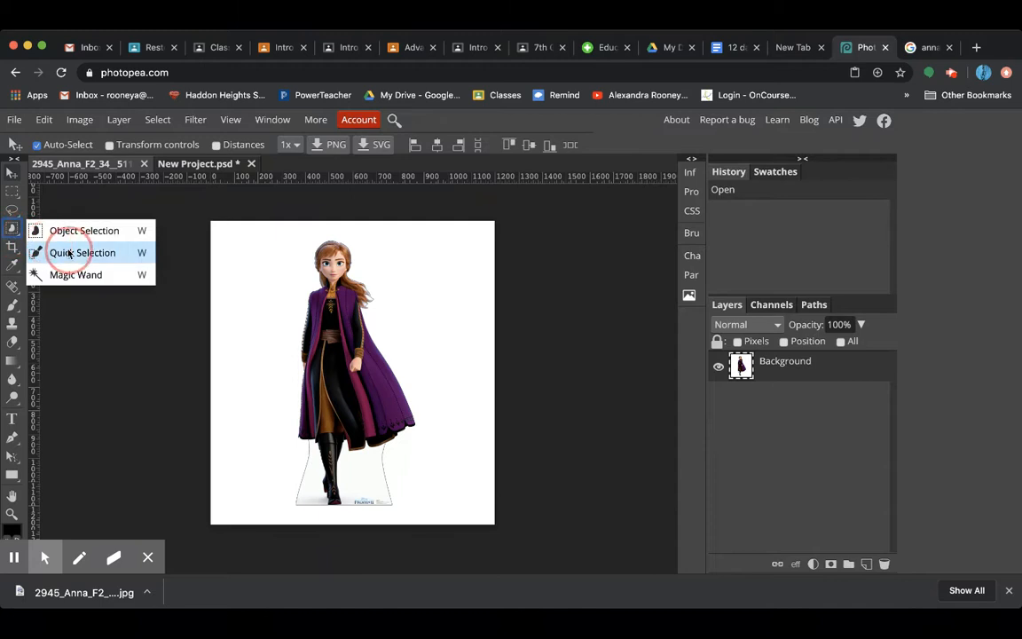
left_click(35, 251)
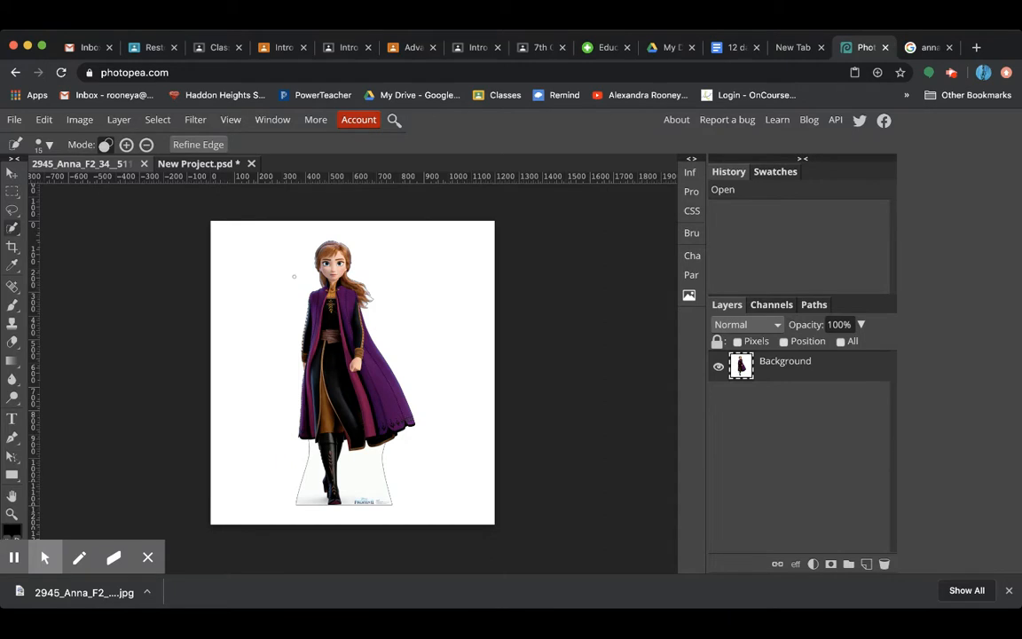
key("bracketright")
key("bracketright")
key("bracketright")
left_click_drag(301, 338, 330, 383)
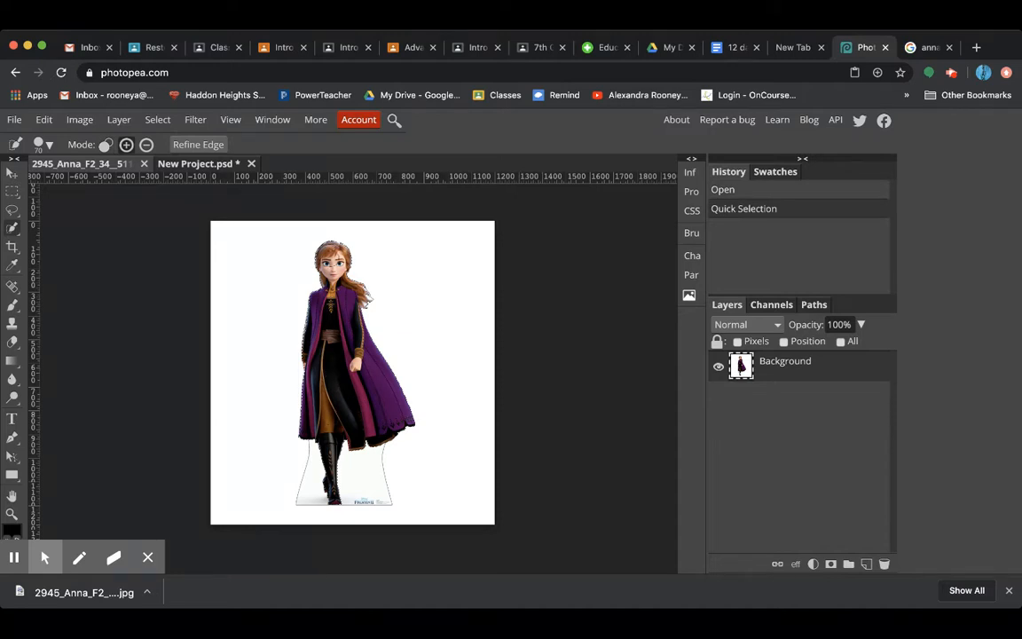
left_click(330, 260)
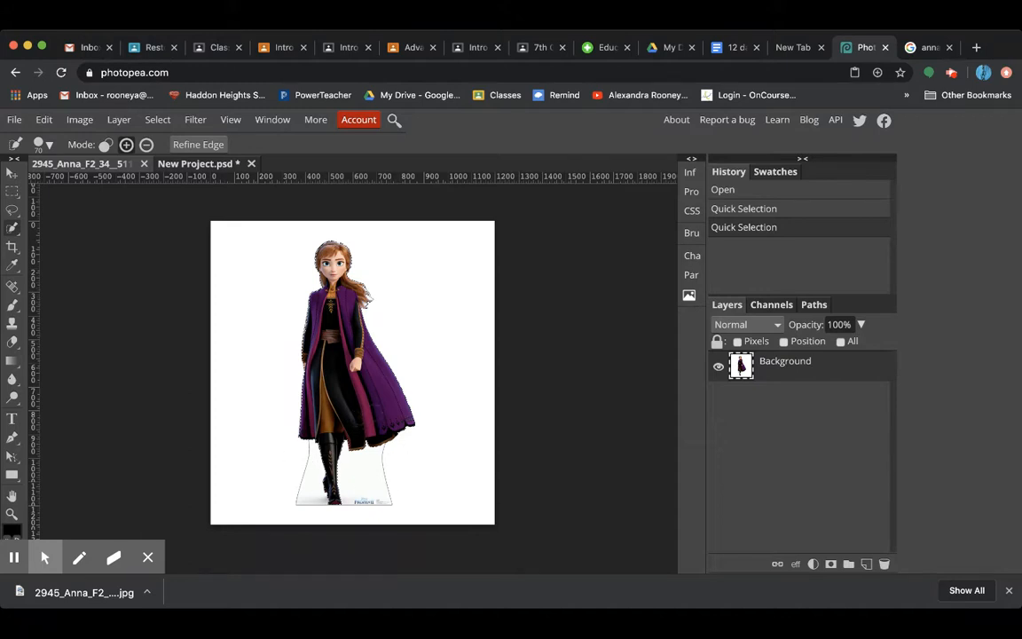
left_click(197, 144)
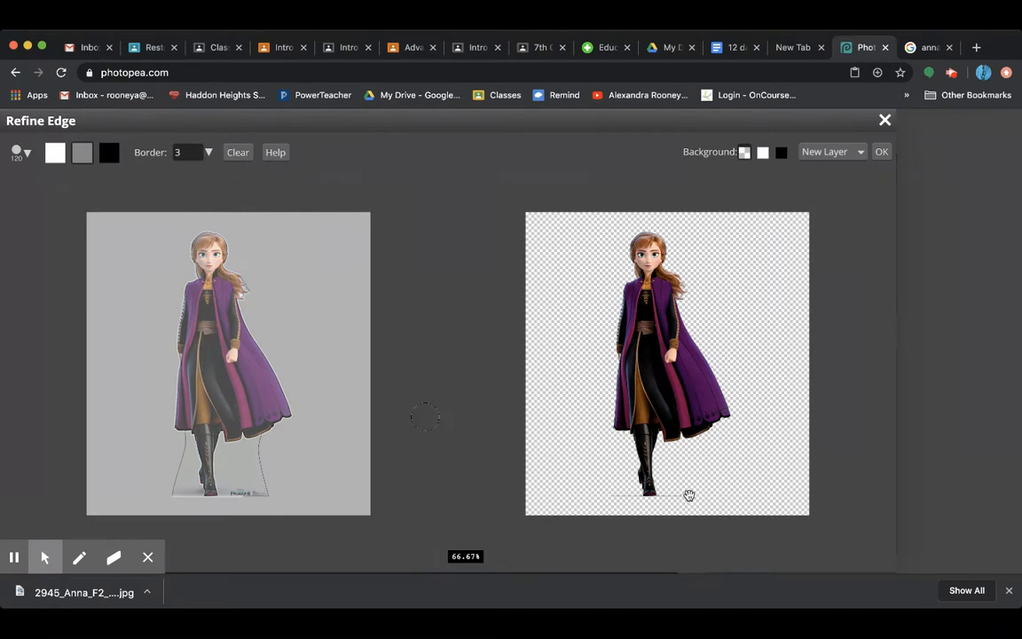
left_click(881, 153)
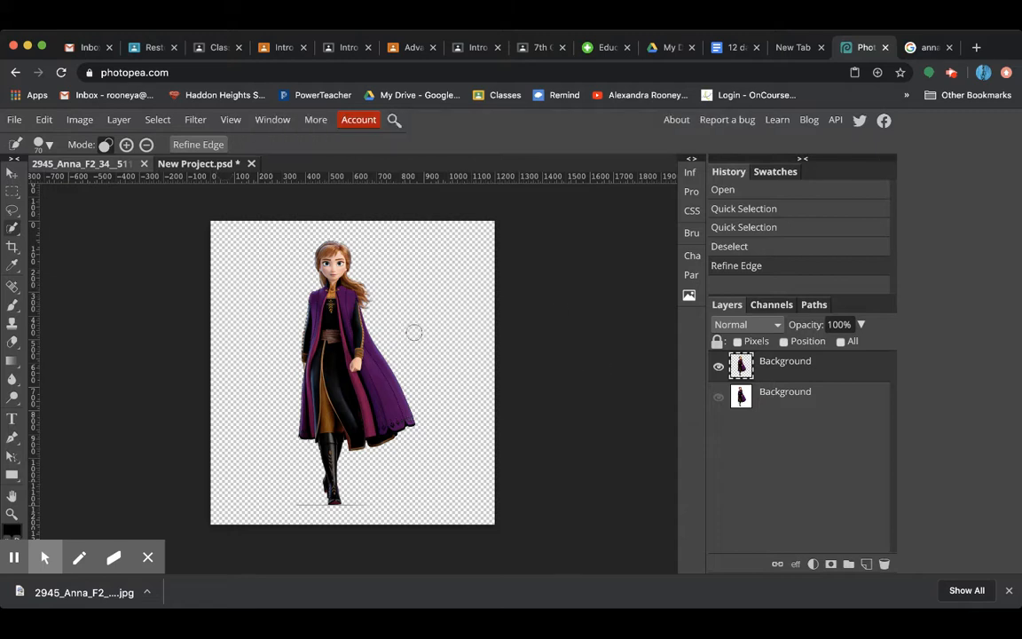
Copy the entire cut-out Anna layer and paste it over the beach picture in New Project.psd
key("ctrl+a")
key("ctrl+a")
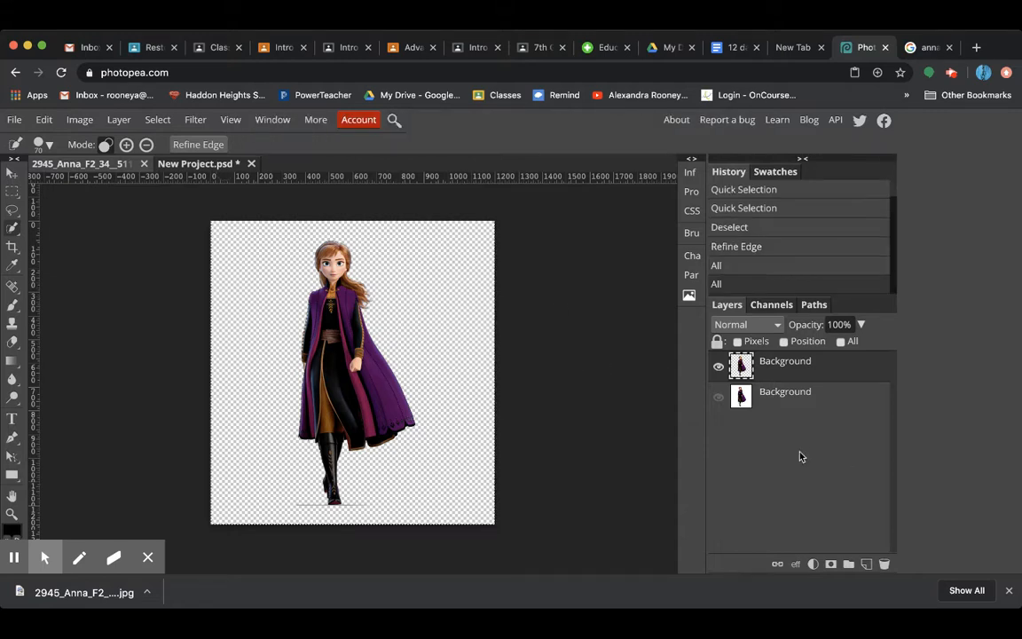
key("ctrl+a")
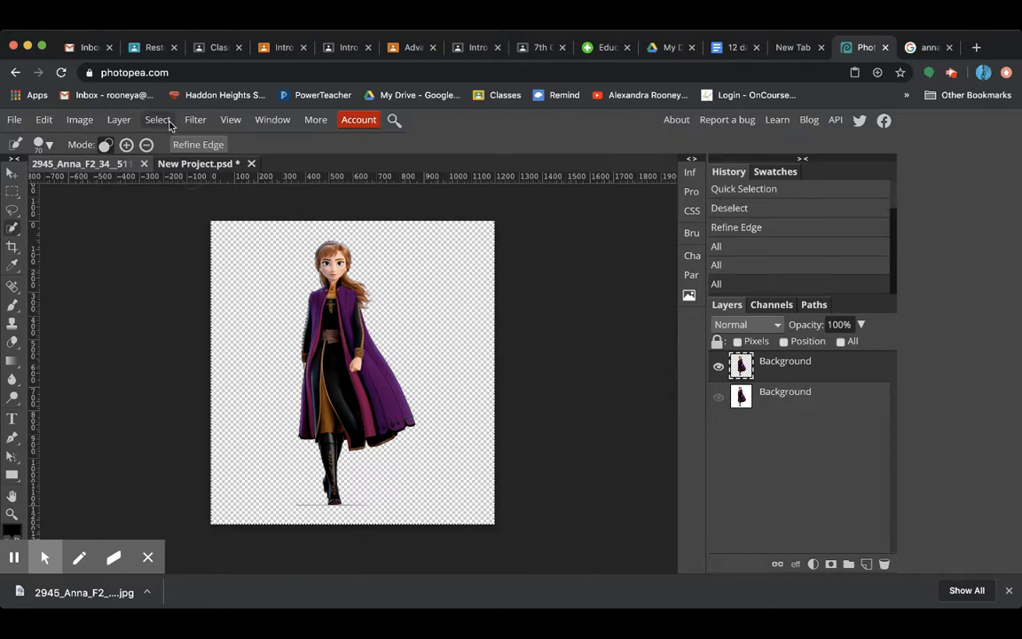
left_click(185, 165)
key("ctrl+v")
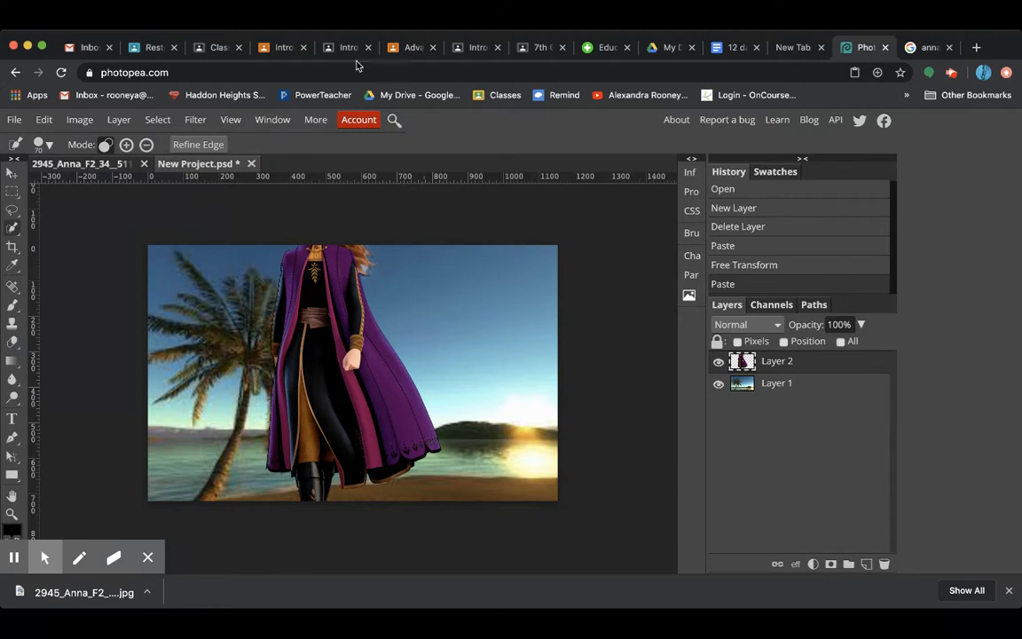
Shrink the pasted Anna figure proportionally with Free Transform and place her standing on the sand in the right half of the beach
left_click(42, 120)
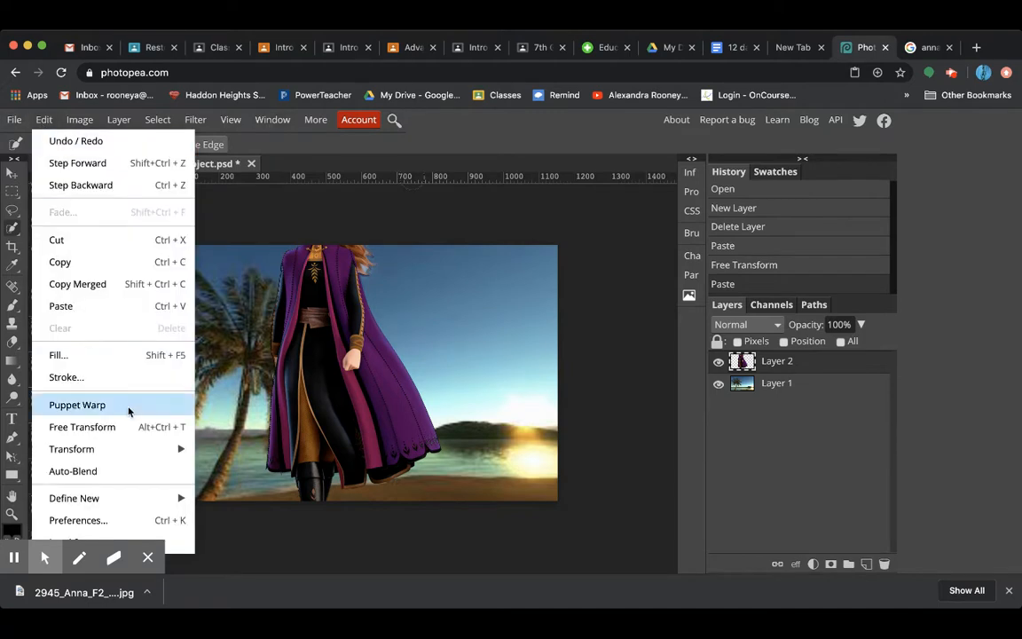
left_click(529, 184)
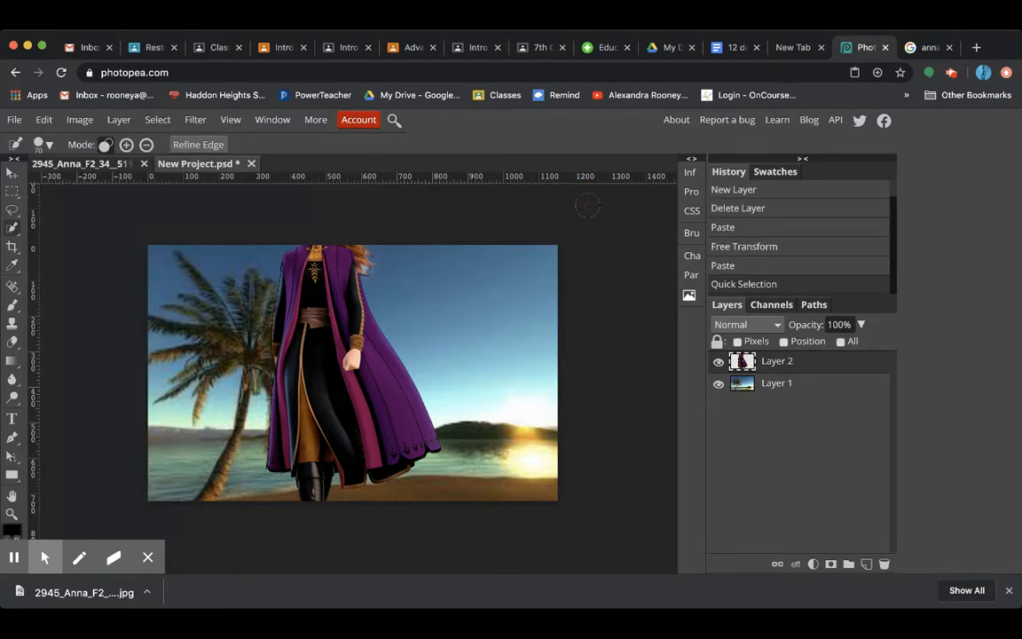
key("ctrl+alt+t")
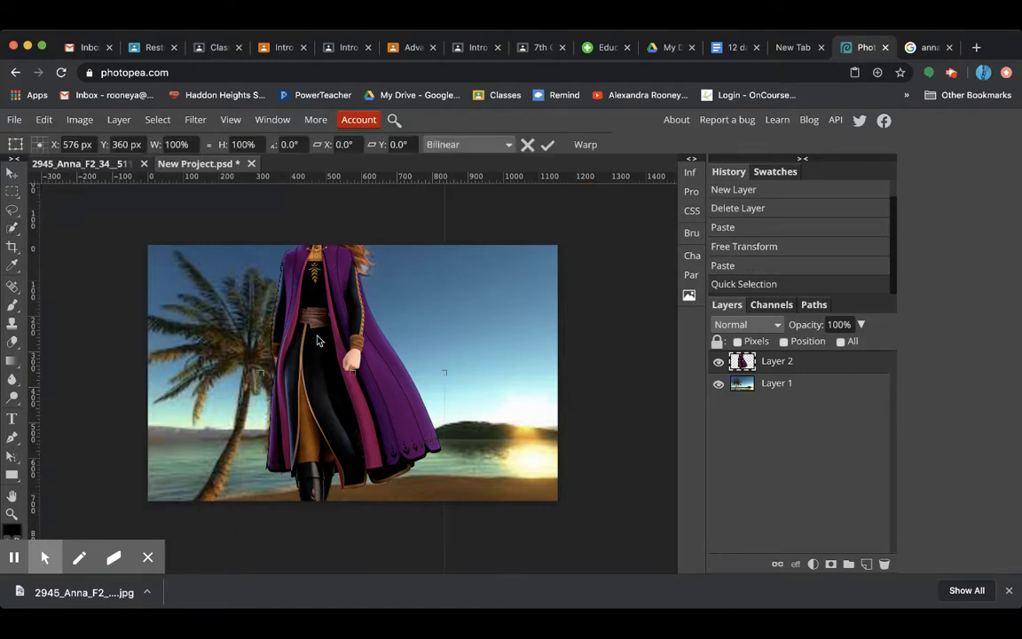
left_click_drag(330, 372, 317, 455)
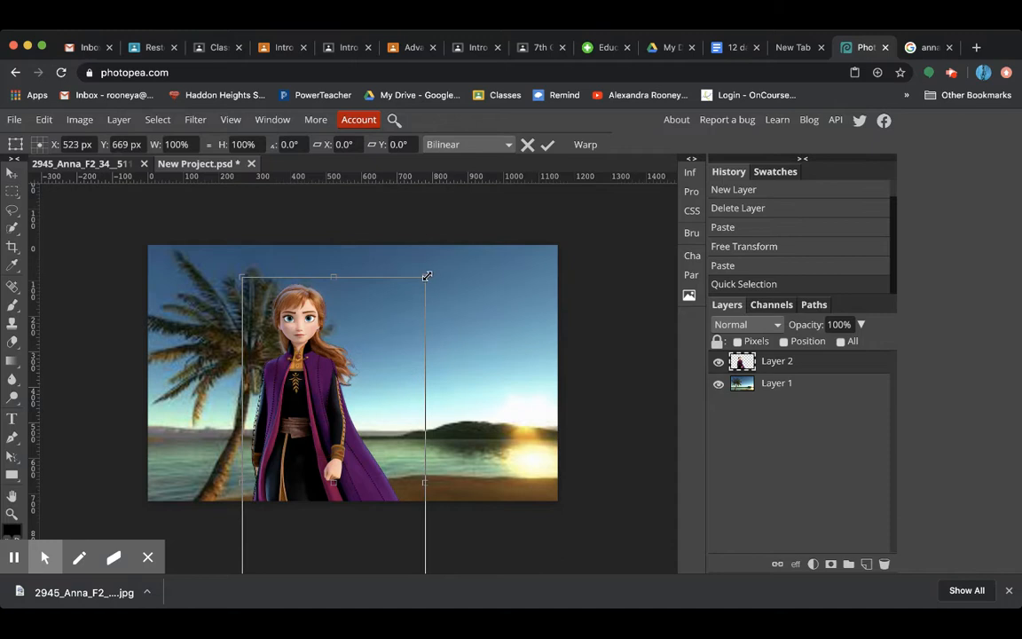
left_click_drag(427, 277, 312, 545)
left_click_drag(282, 500, 371, 304)
left_click_drag(418, 488, 389, 417)
left_click_drag(366, 373, 449, 447)
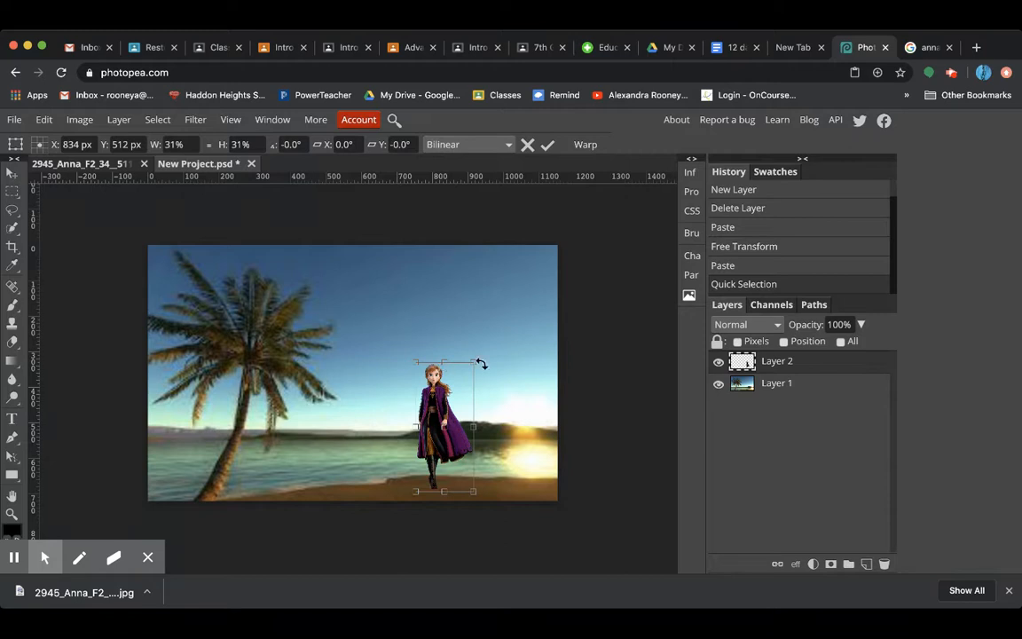
left_click_drag(472, 365, 507, 334)
key("Return")
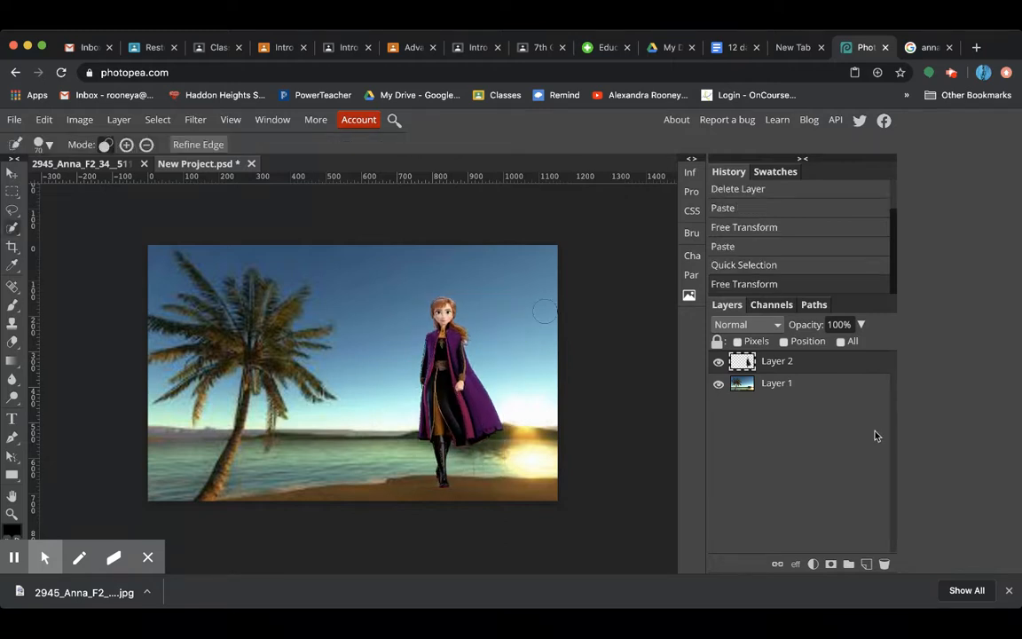
Hide the beach layer and erase the stray line at Anna's boots and the leftovers beside her coat hem with a size 15 eraser
scroll(539, 390, "up", 5)
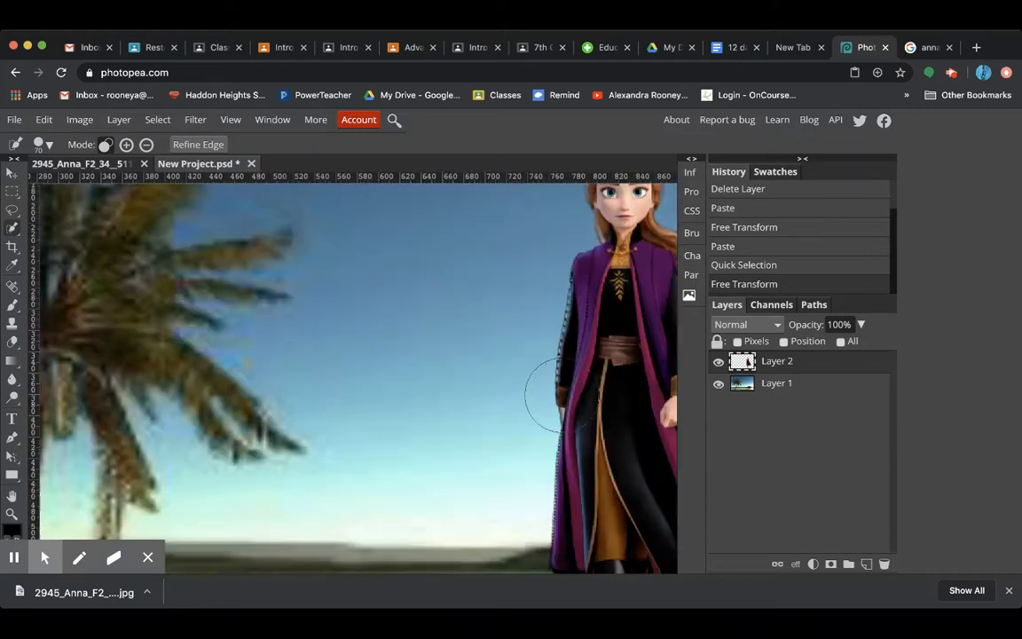
scroll(562, 400, "down", 2)
scroll(562, 399, "right", 2)
scroll(561, 400, "up", 1)
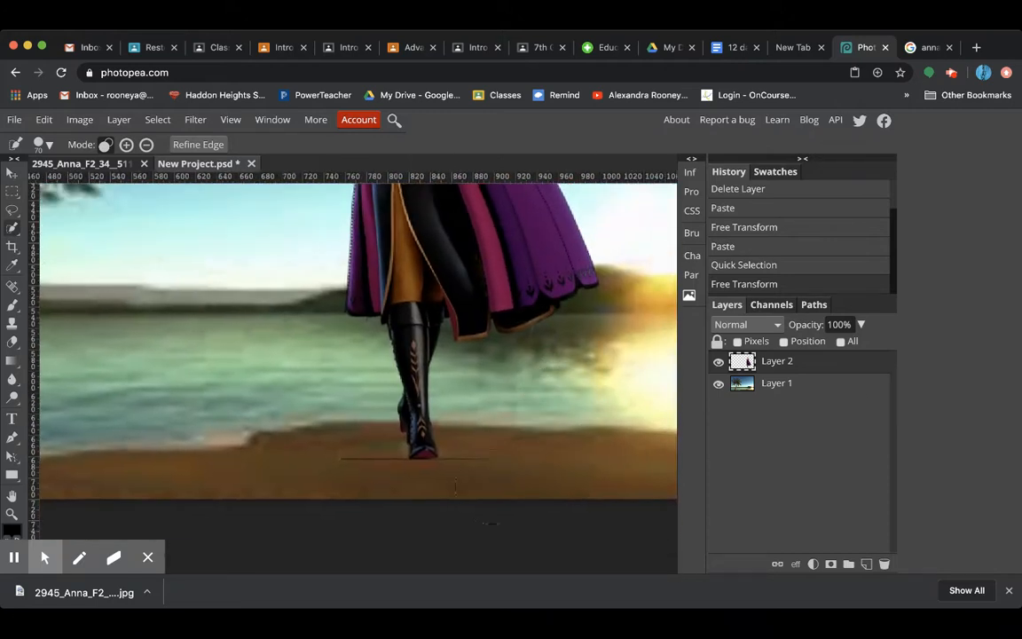
left_click(12, 342)
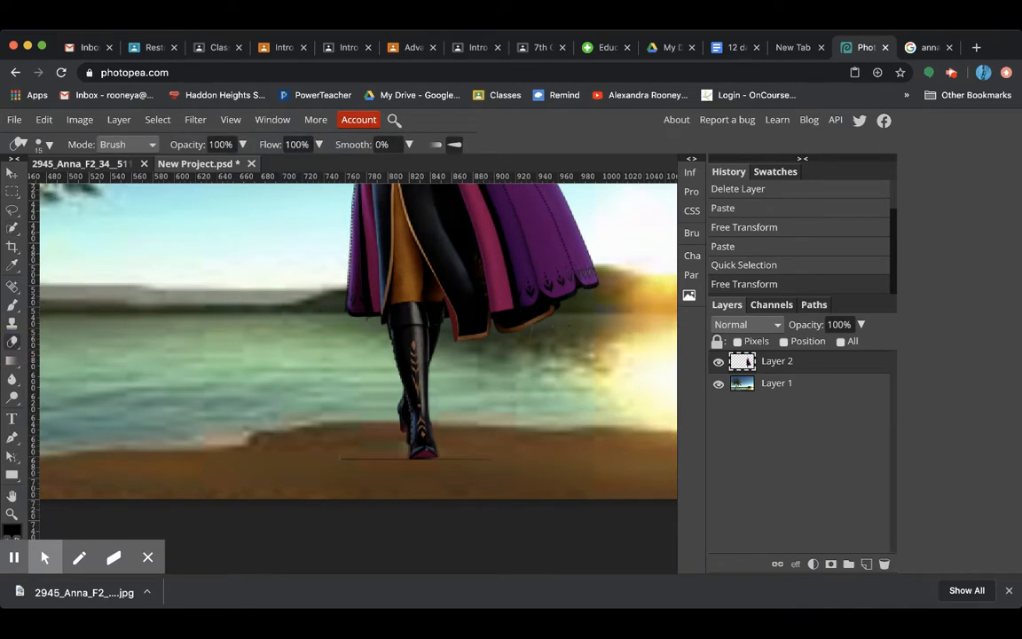
left_click(719, 383)
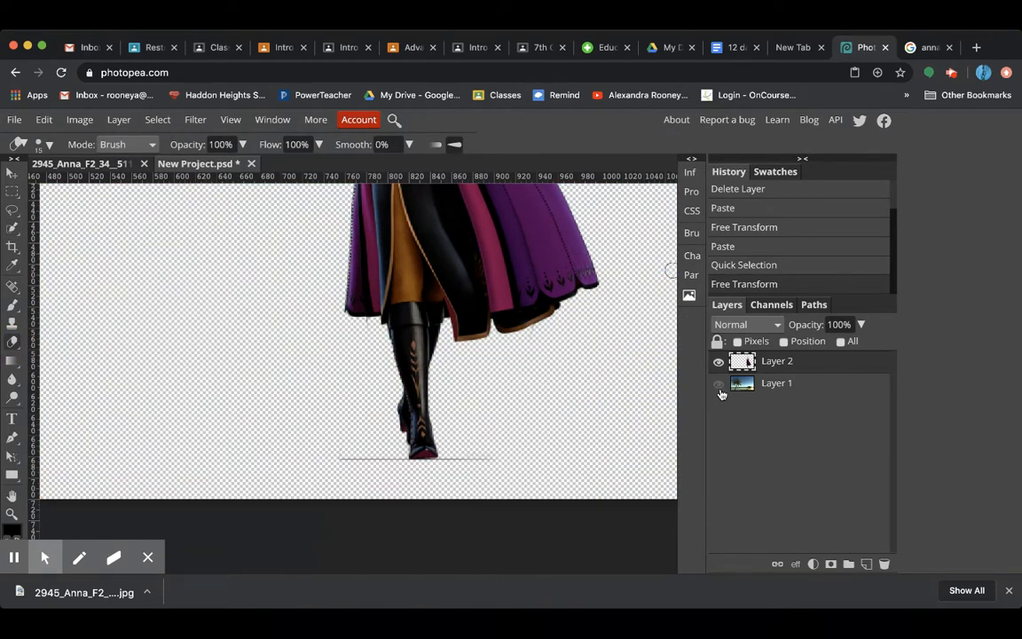
mouse_move(463, 455)
left_mouse_down()
mouse_move(494, 460)
mouse_move(450, 461)
left_mouse_up()
left_click_drag(446, 463, 331, 459)
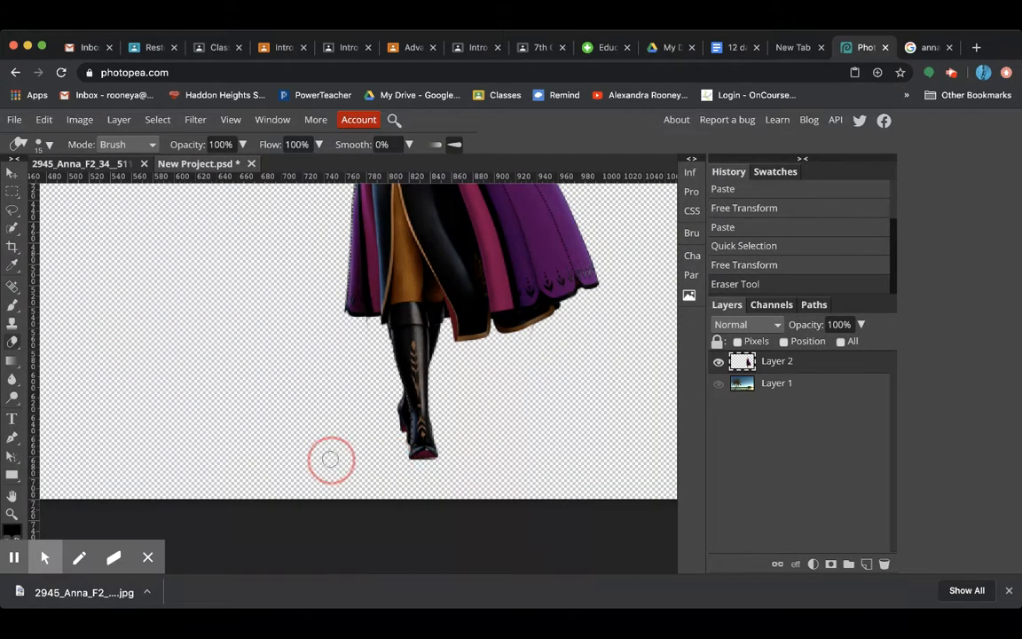
left_click_drag(371, 326, 363, 325)
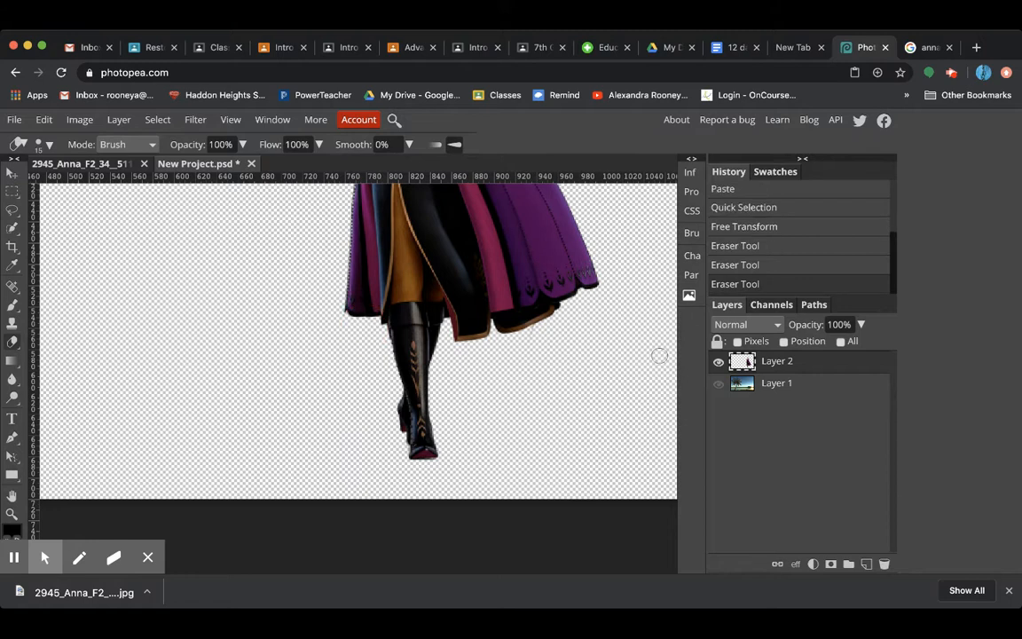
Check the upper part of the Anna cutout for leftovers and show the beach layer again
scroll(660, 355, "up", 6)
scroll(659, 355, "up", 5)
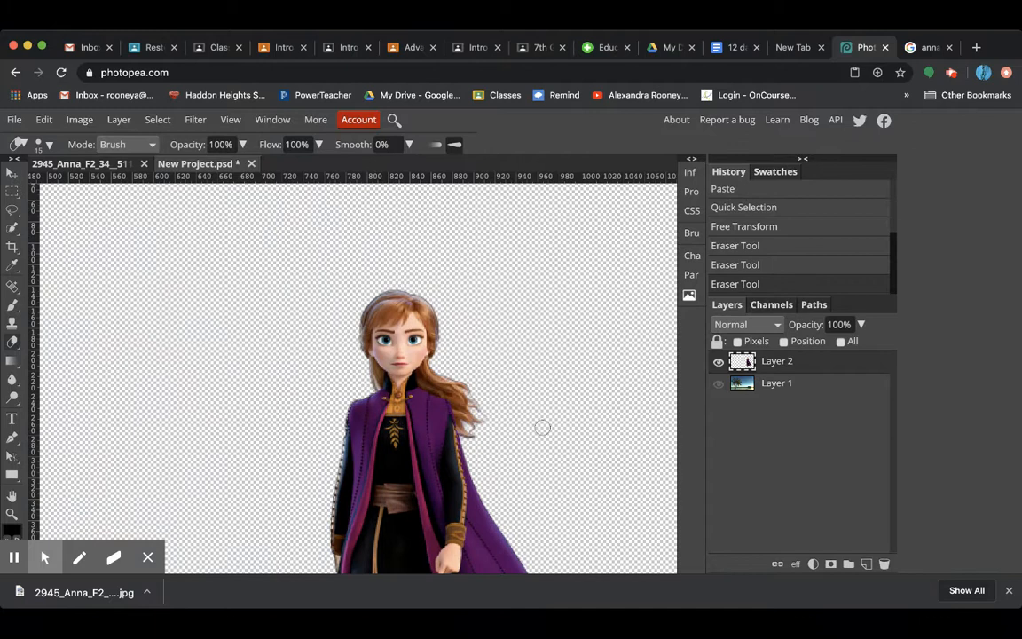
left_click(718, 383)
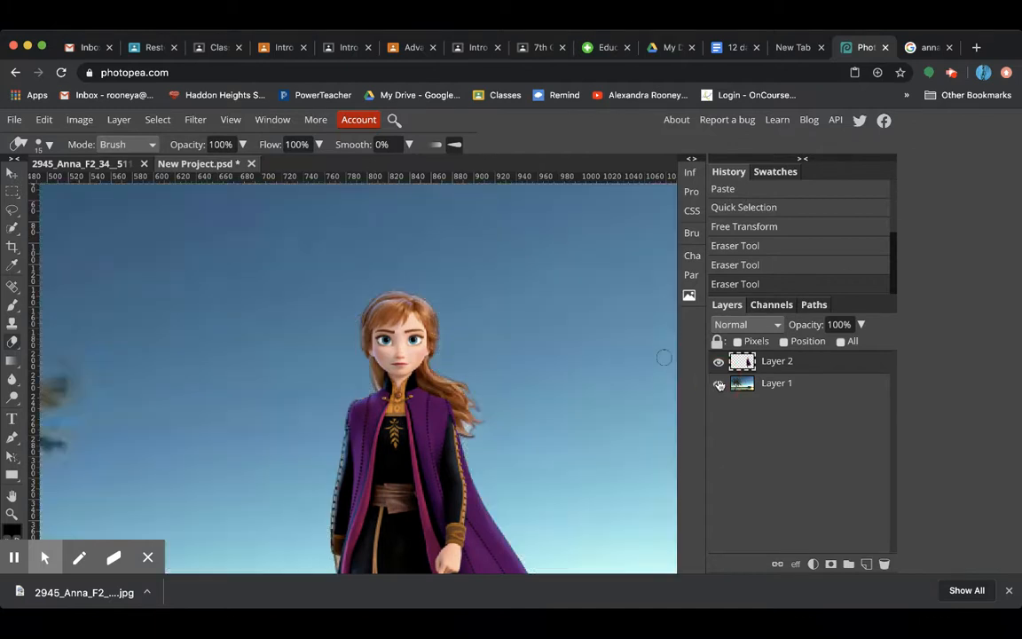
key("super+0")
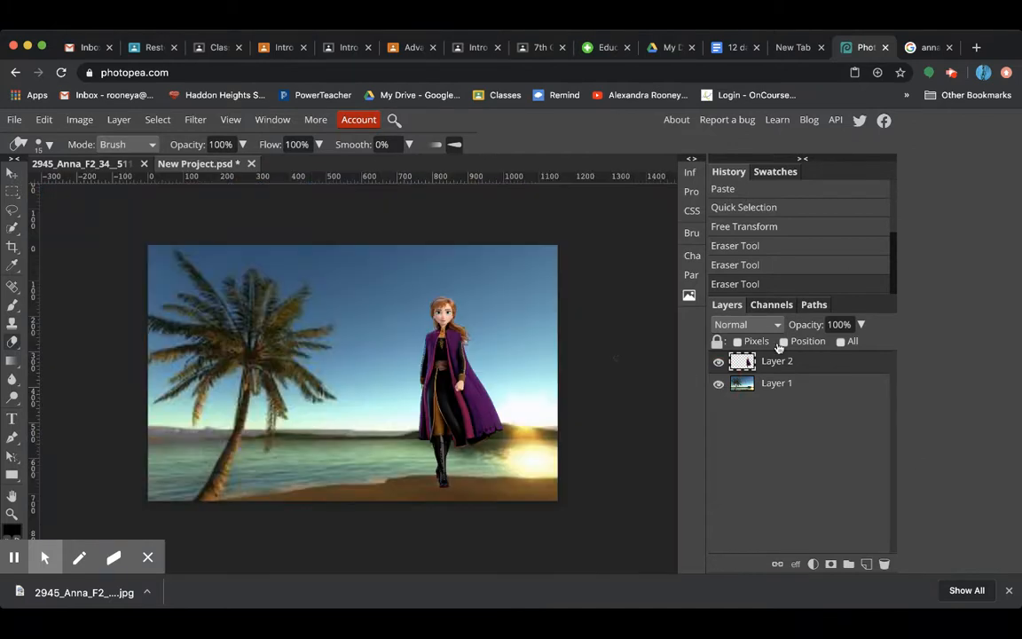
Duplicate the Anna layer four times, making Layer 2 copy through Layer 2 copy 4
left_click(119, 119)
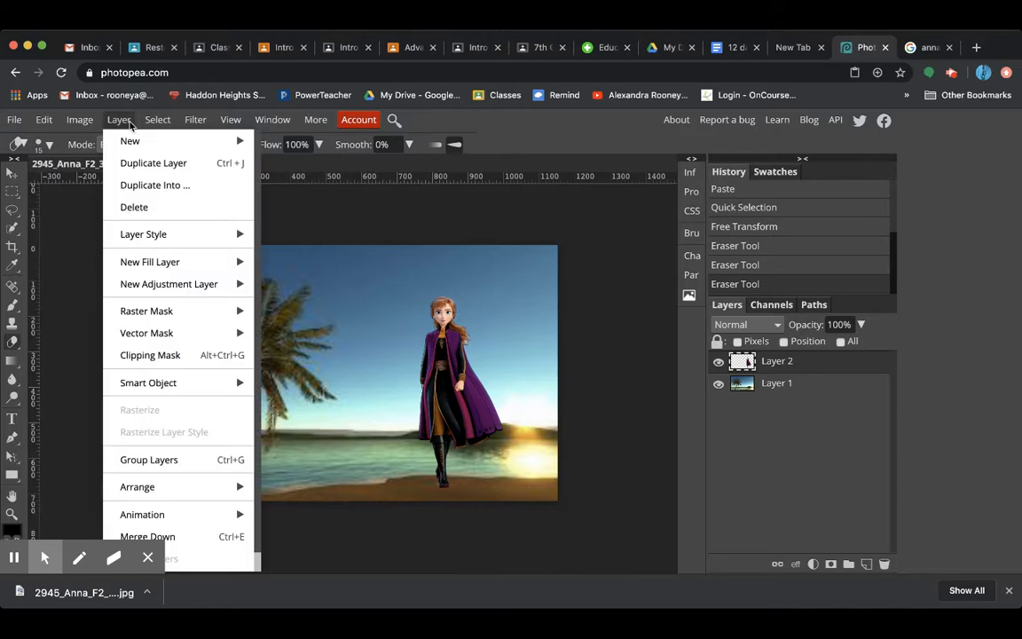
left_click(174, 164)
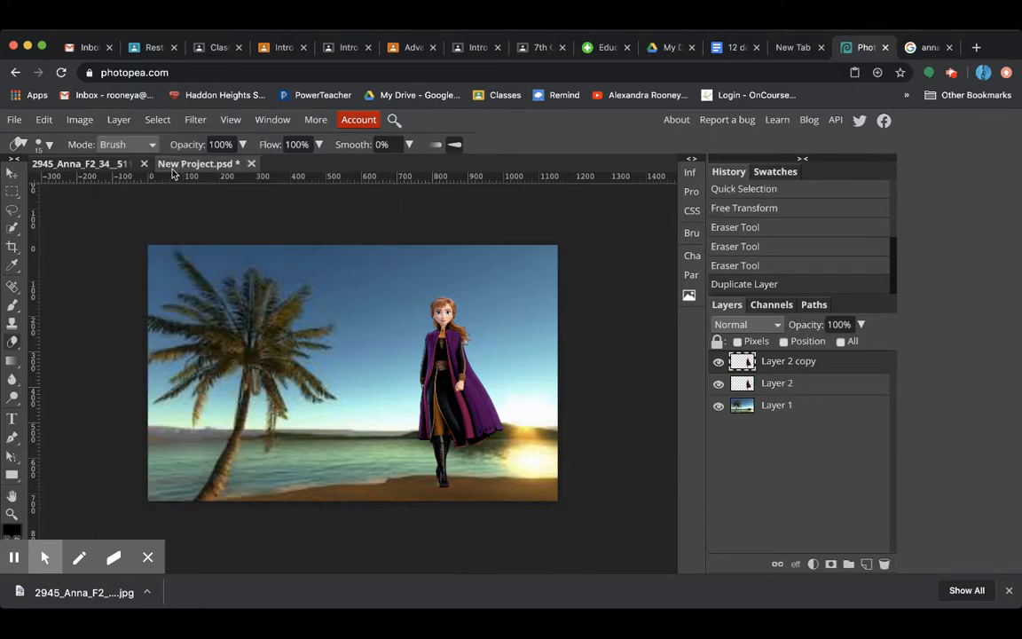
left_click(119, 118)
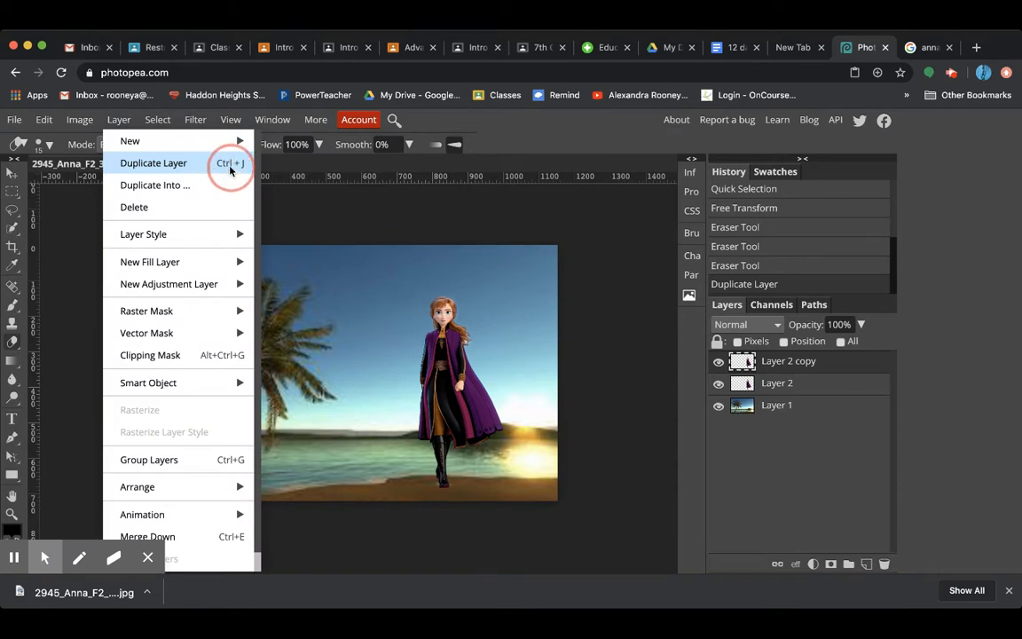
left_click(229, 167)
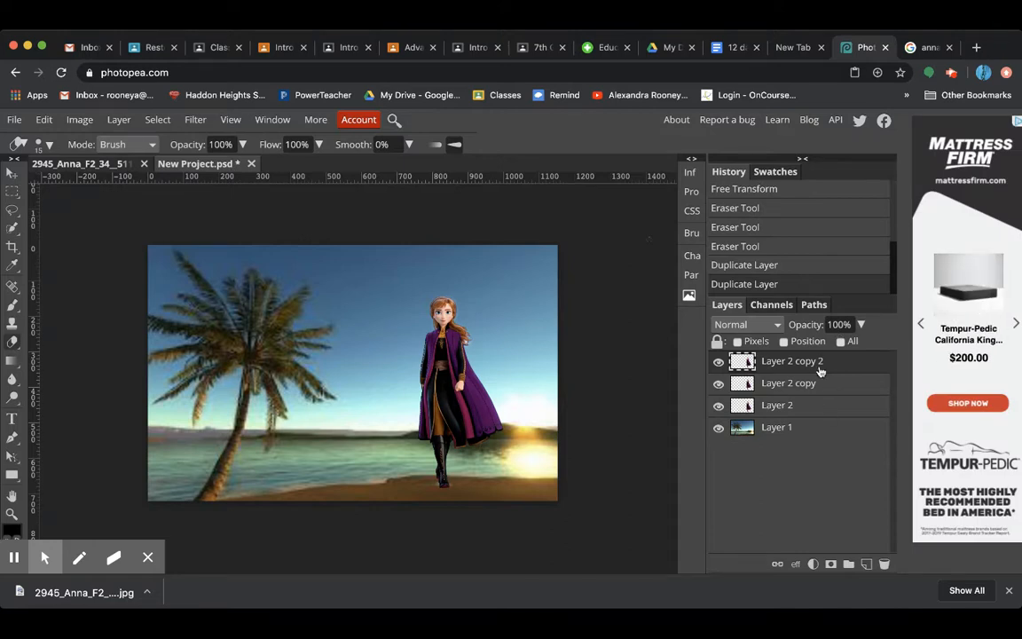
key("super+j")
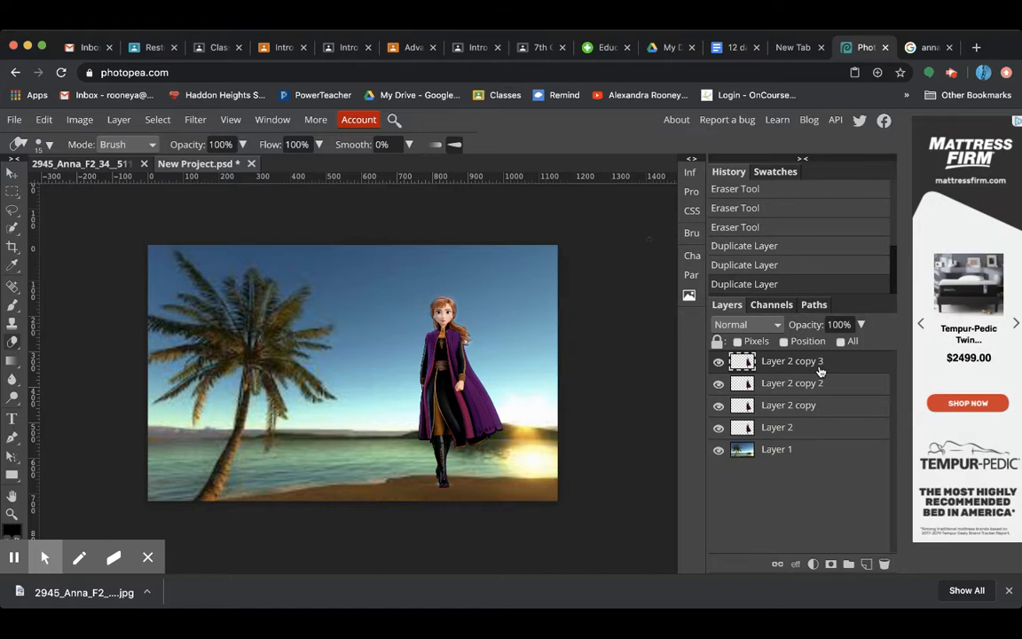
key("super+j")
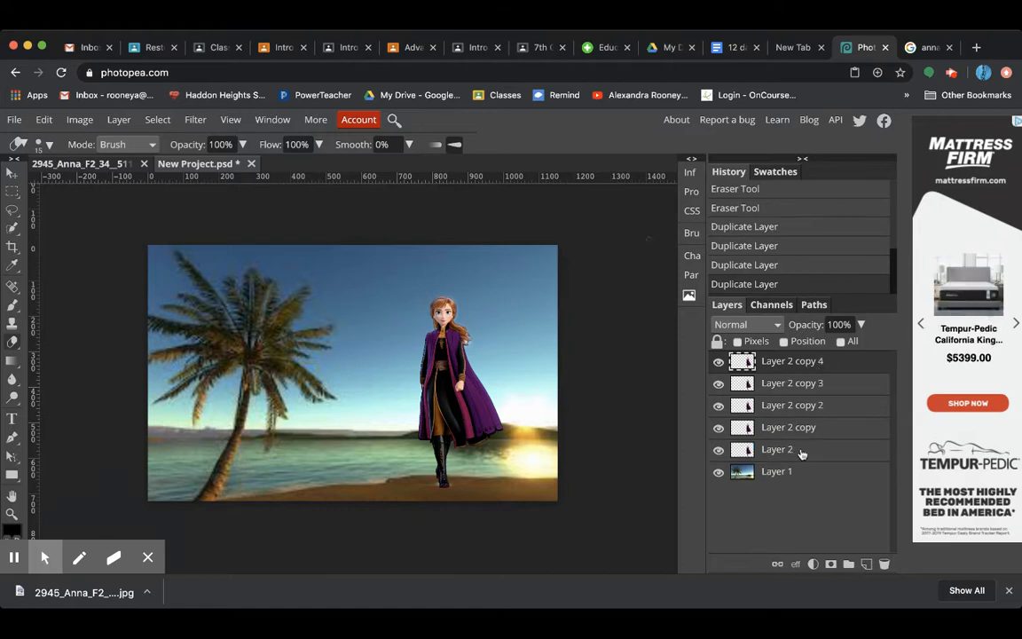
Move the Layer 2 copy 4 figure horizontally to the left so it stands beside the palm tree
left_click(772, 450)
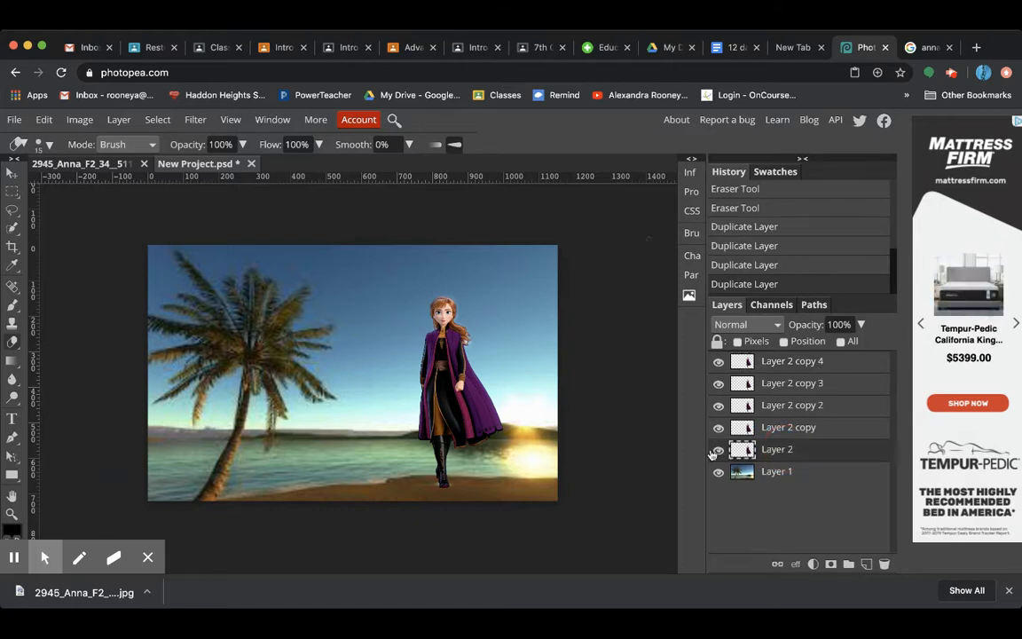
left_click(778, 429)
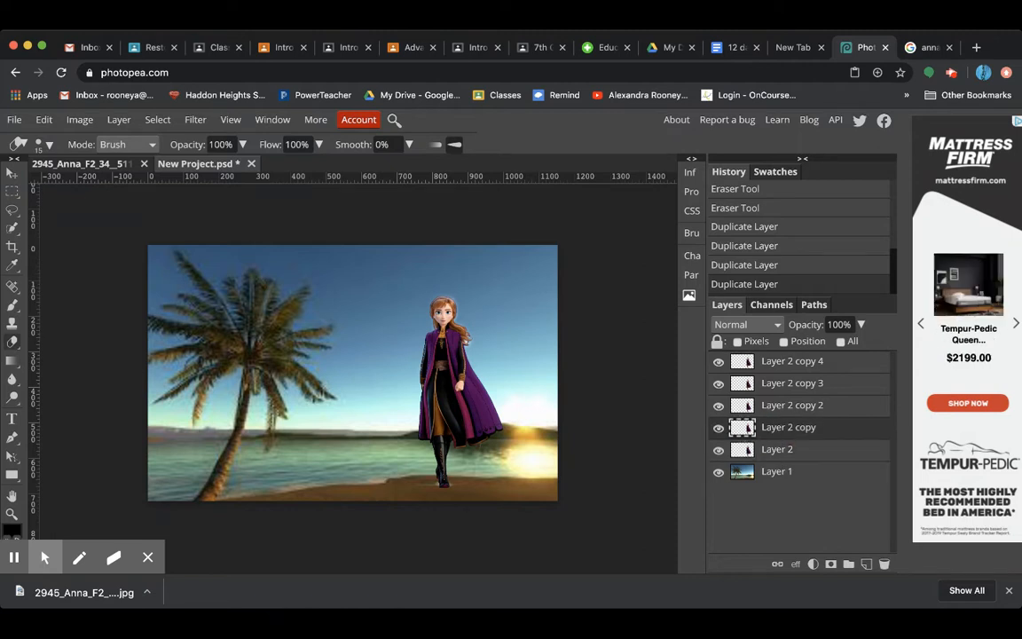
left_click(12, 172)
left_click(789, 365)
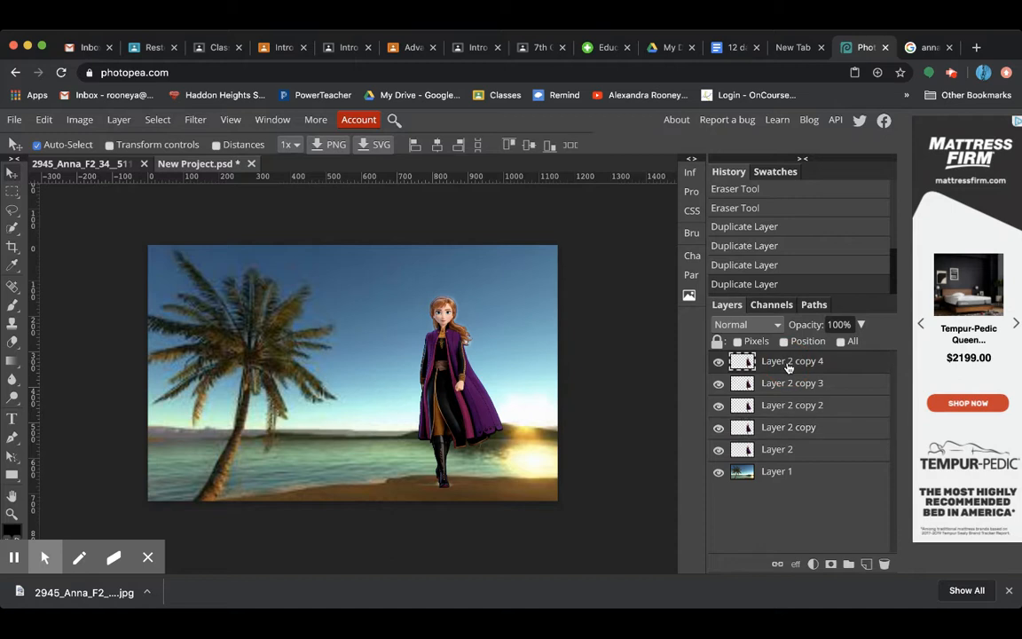
left_click_drag(474, 390, 316, 391)
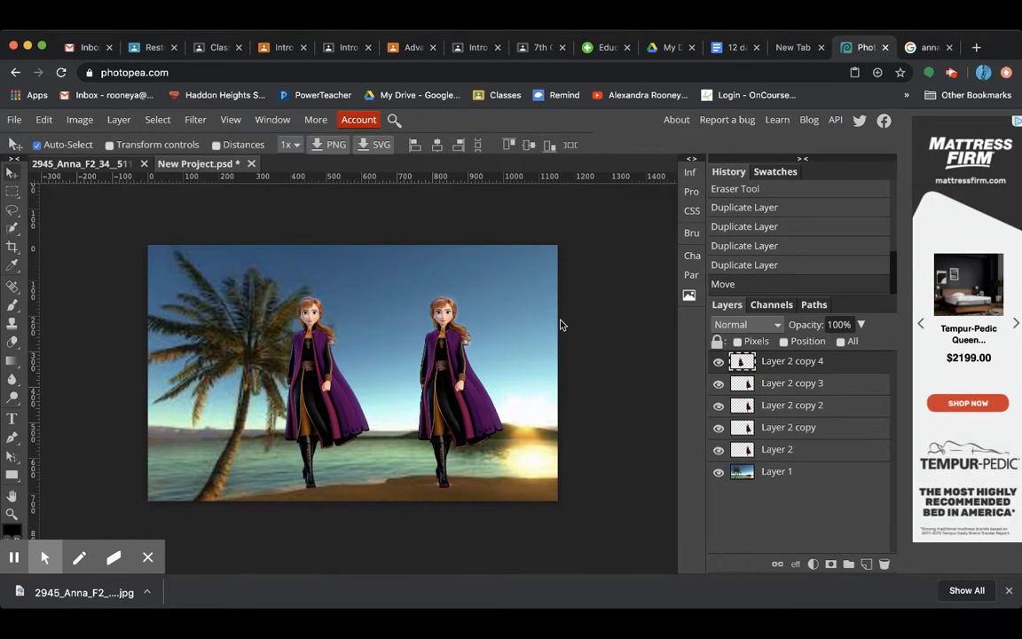
Apply a strong Gaussian Blur to the Layer 2 copy 4 figure beside the palm tree
left_click(195, 121)
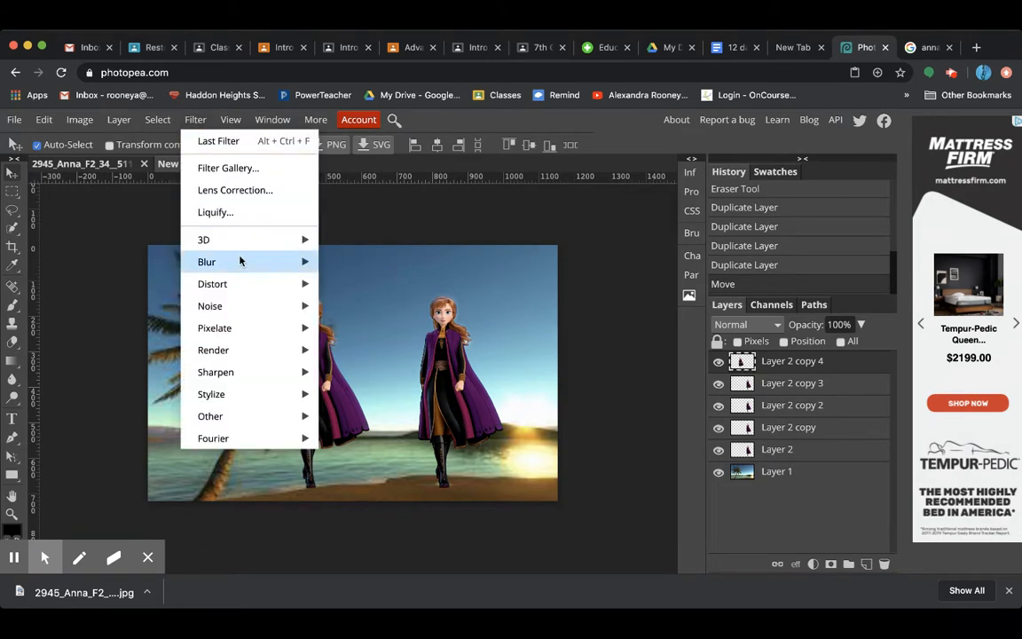
mouse_move(240, 262)
left_click(390, 350)
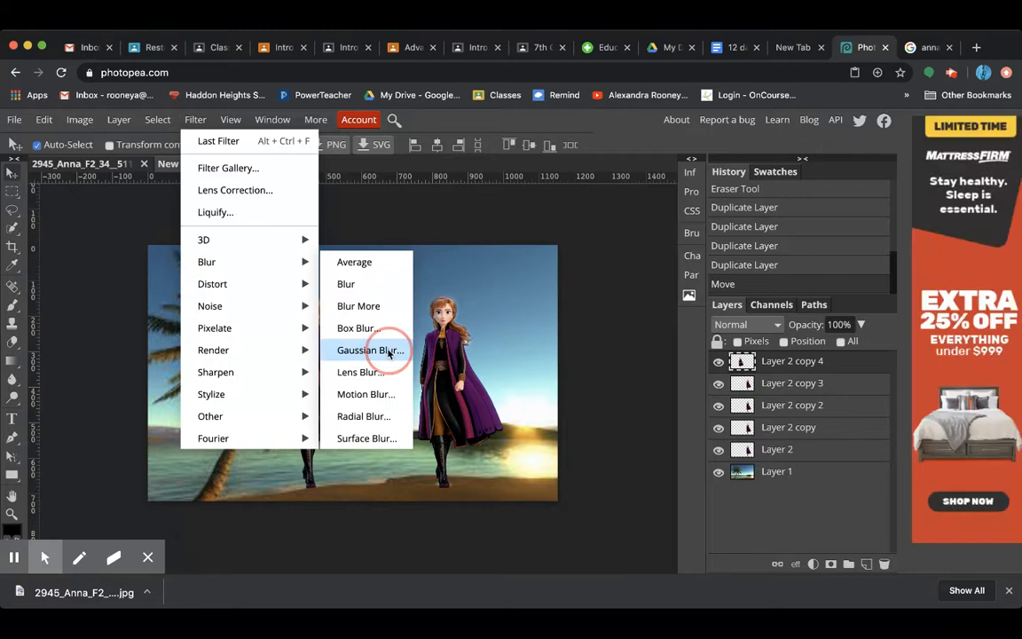
left_click_drag(337, 213, 608, 210)
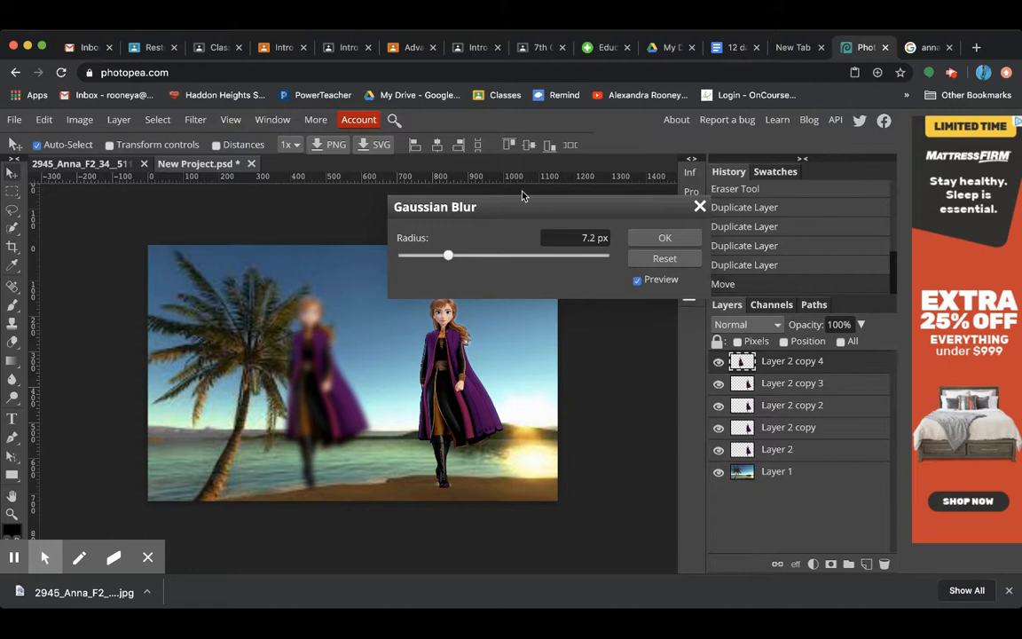
mouse_move(452, 260)
left_mouse_down()
mouse_move(505, 260)
mouse_move(472, 260)
left_mouse_up()
left_click(664, 239)
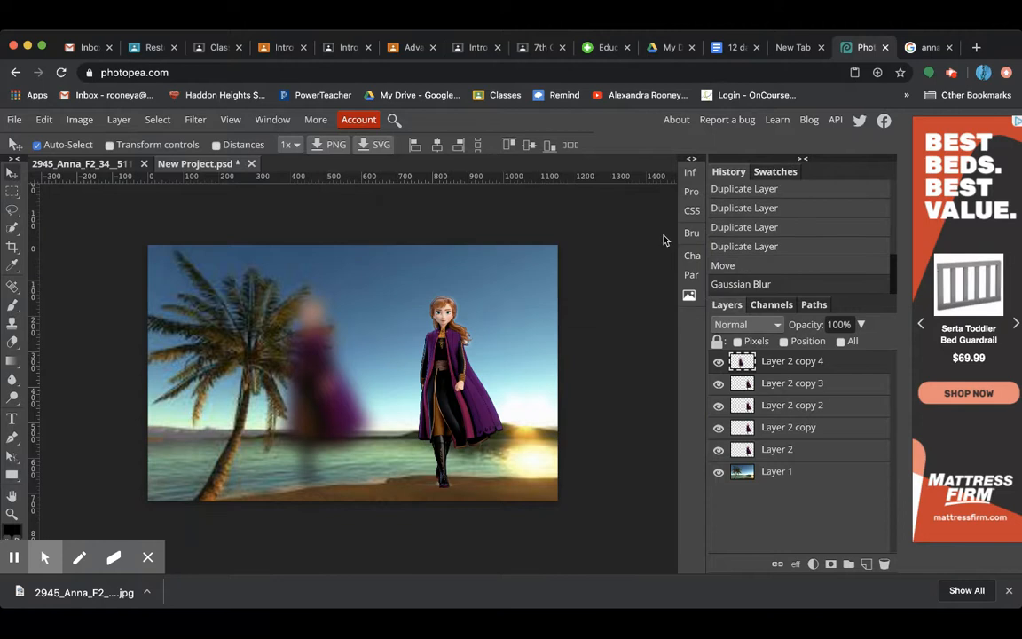
Move the Layer 2 copy 3 figure left to overlap the blurred one, and reorder Layer 2 copy 4 directly above Layer 1
left_click(767, 384)
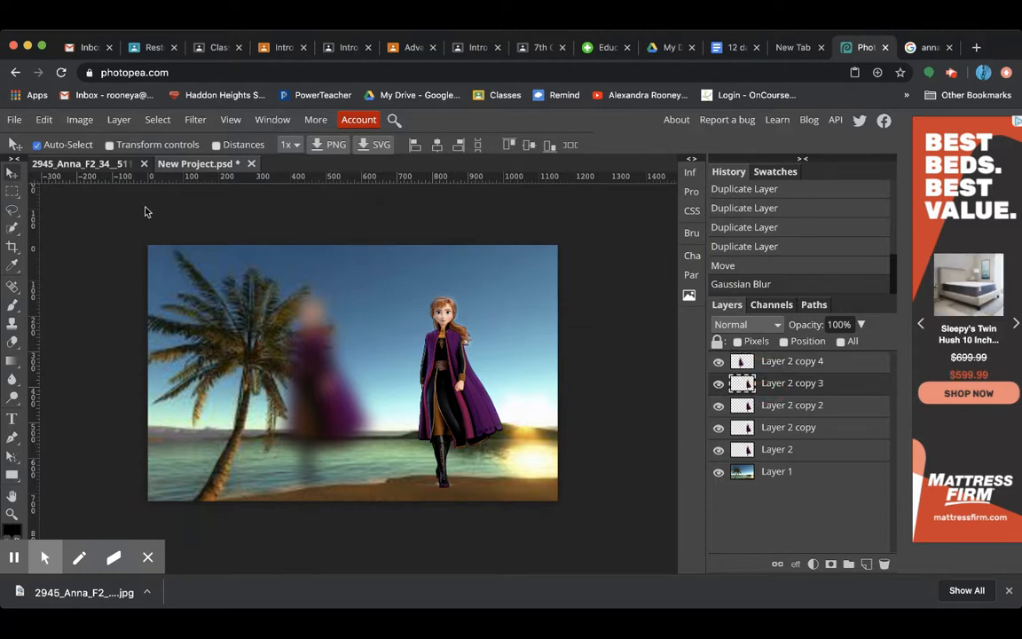
left_click_drag(446, 386, 339, 382)
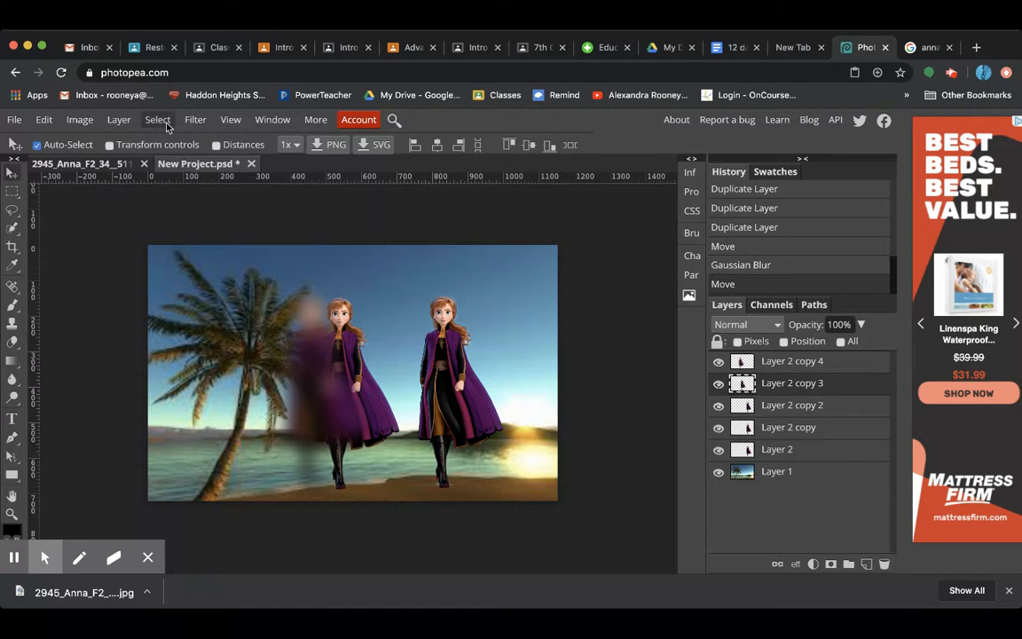
left_click_drag(792, 359, 799, 468)
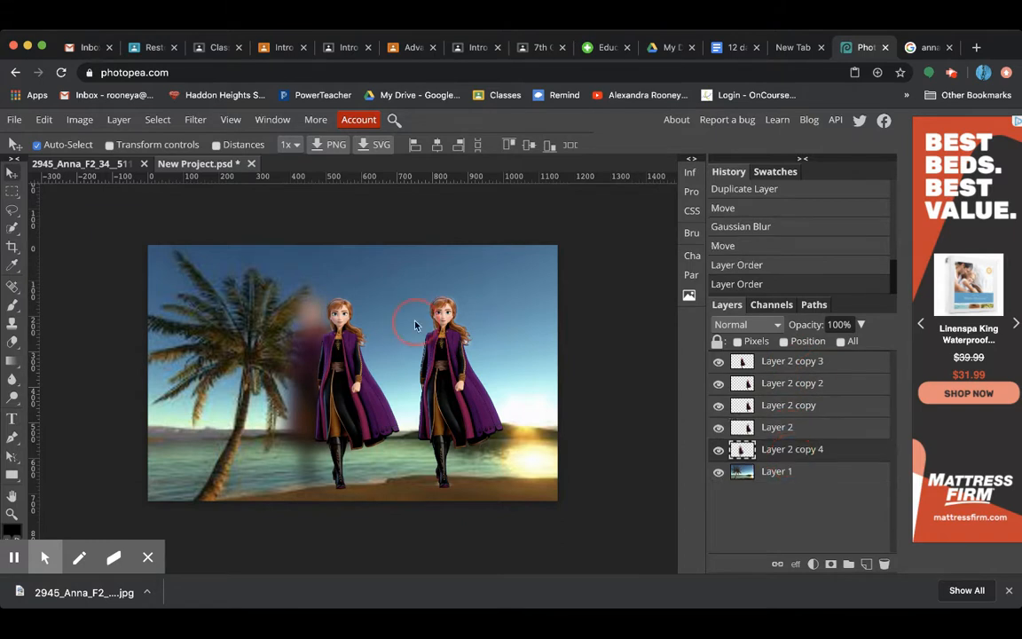
Apply a Gaussian Blur with a radius above 7.2 px to Layer 2 copy 3 and reorder it directly above Layer 2 copy 4
left_click(797, 361)
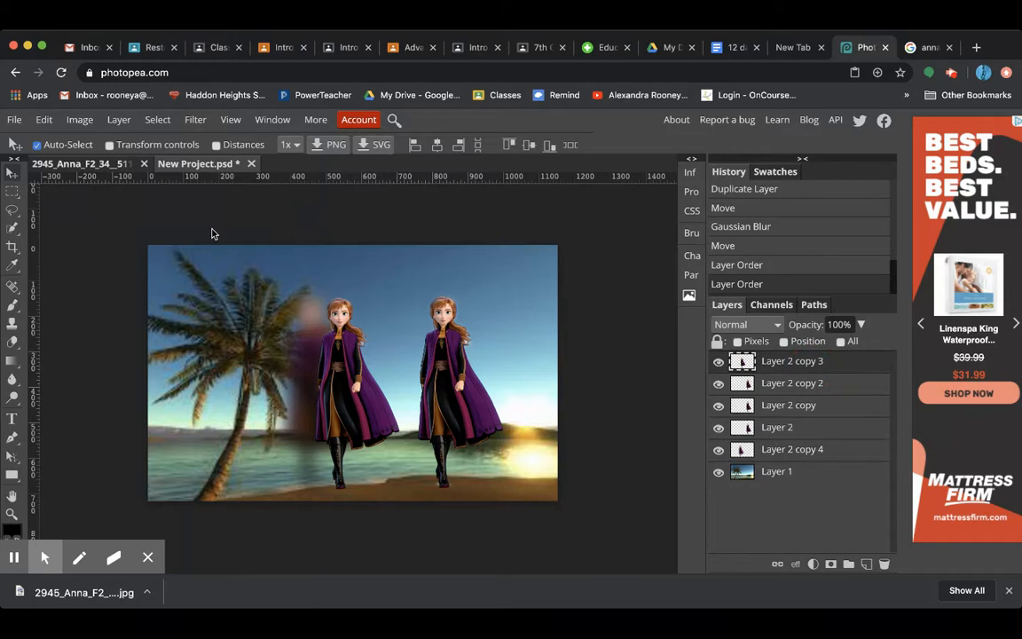
left_click(197, 121)
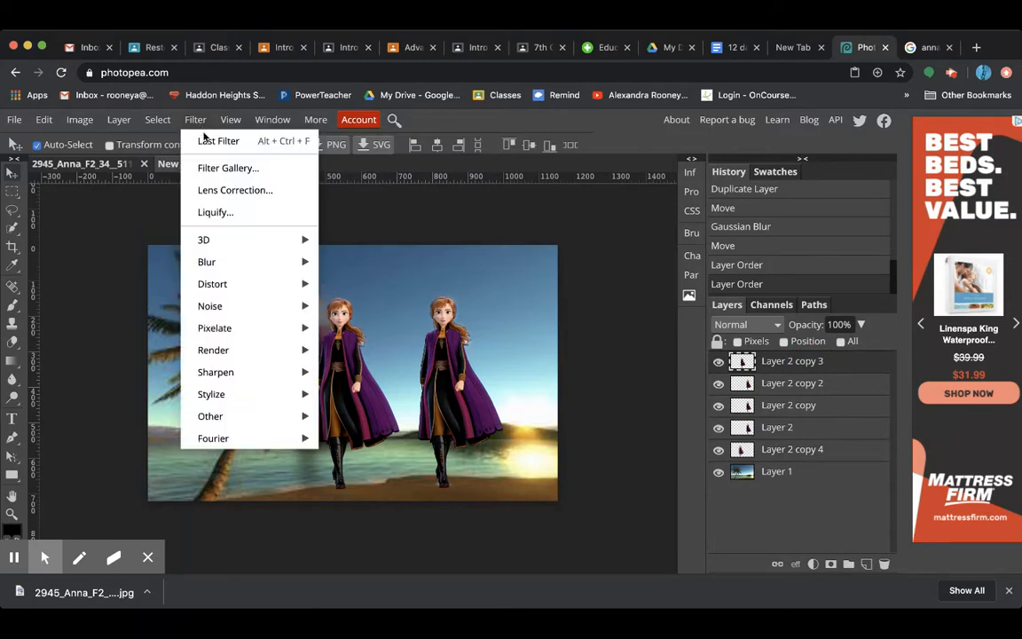
mouse_move(268, 269)
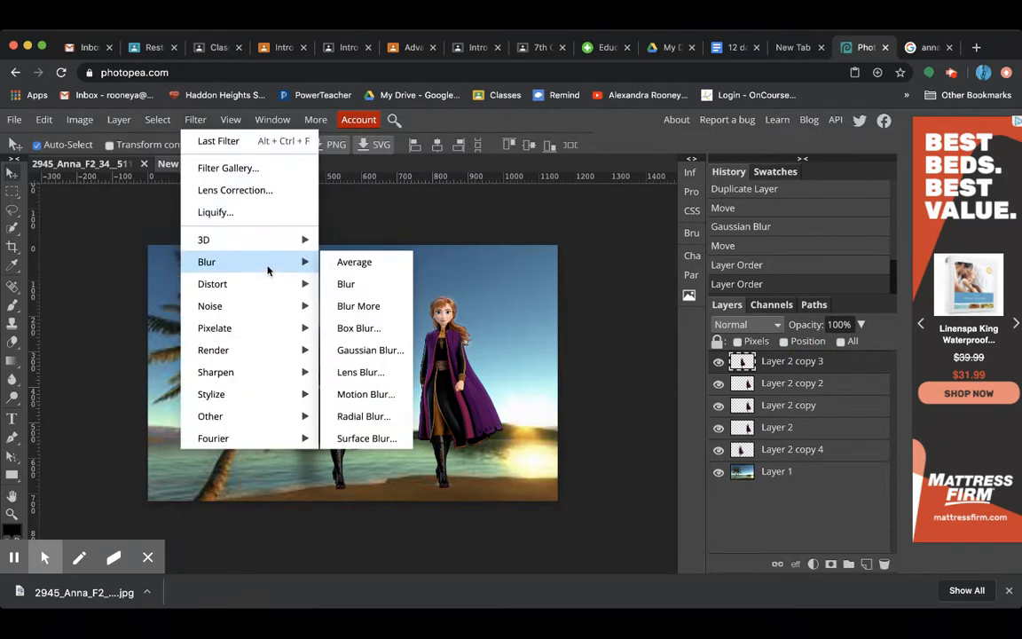
left_click(377, 351)
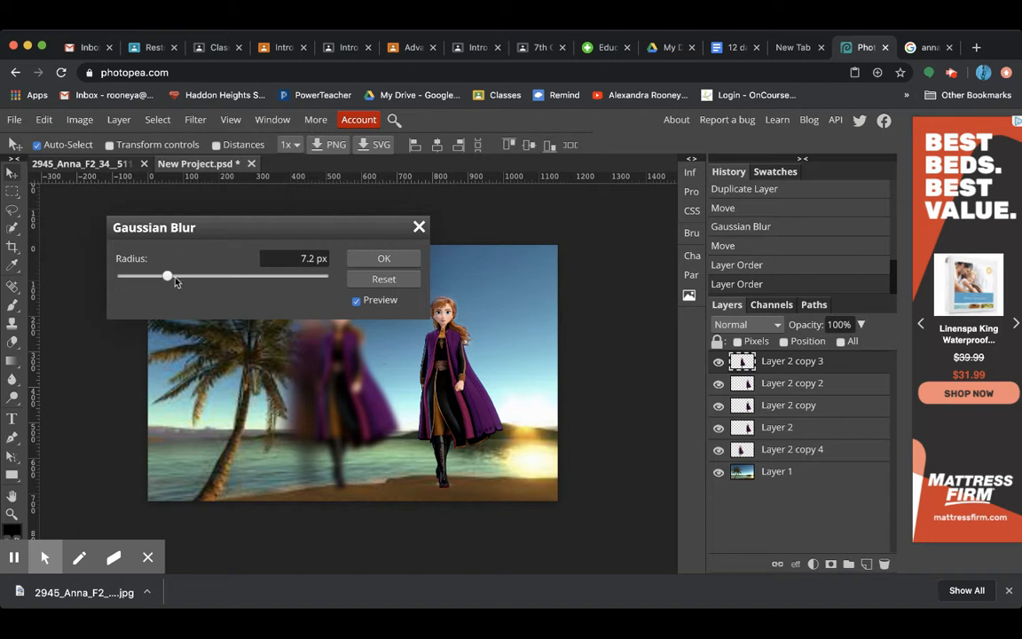
left_click_drag(167, 276, 186, 288)
left_click(383, 259)
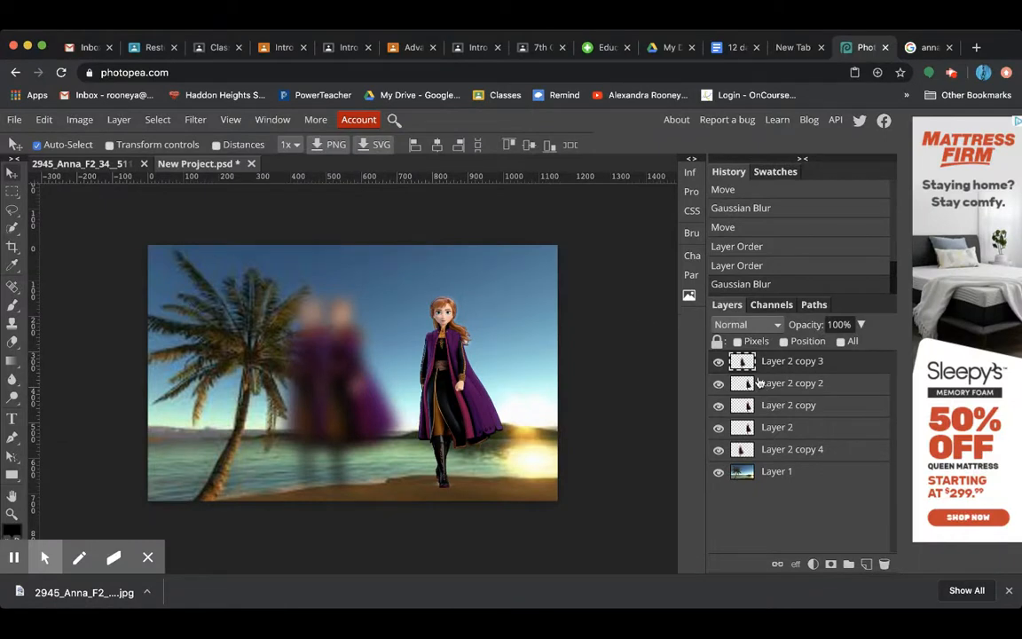
left_click_drag(770, 360, 774, 444)
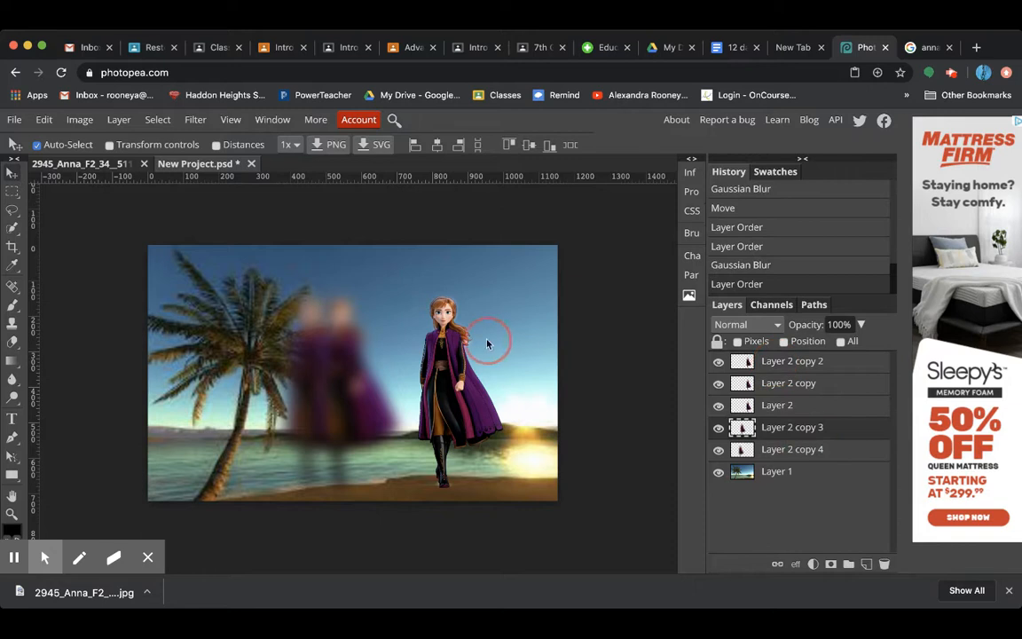
Move the Layer 2 copy 2 figure left beside the blurred pair and give it a lighter Gaussian Blur than Layer 2 copy 3
left_click(794, 364)
left_click_drag(453, 399, 392, 399)
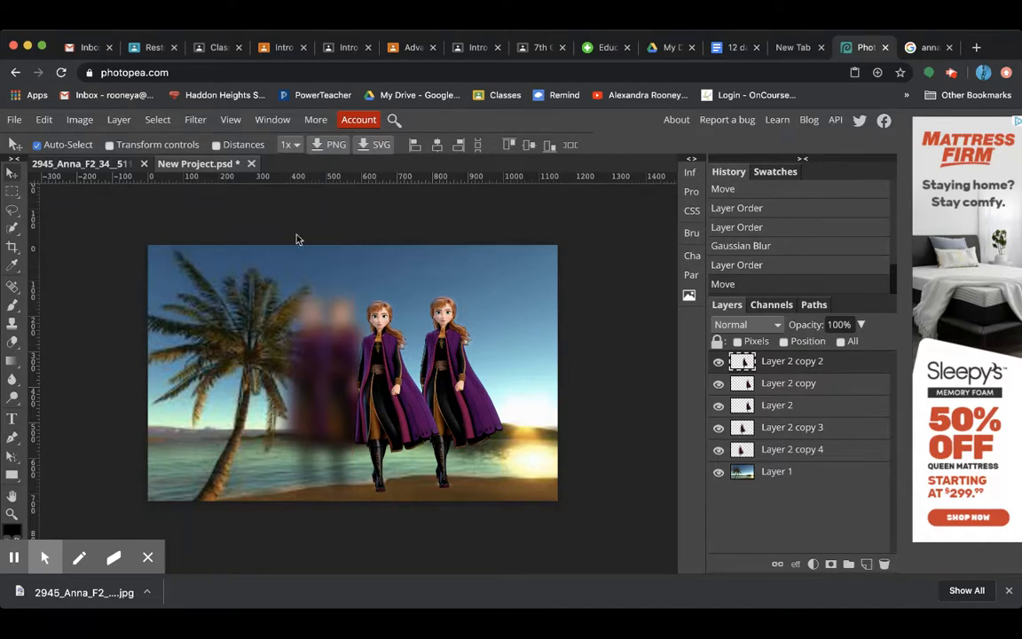
left_click(195, 119)
mouse_move(260, 263)
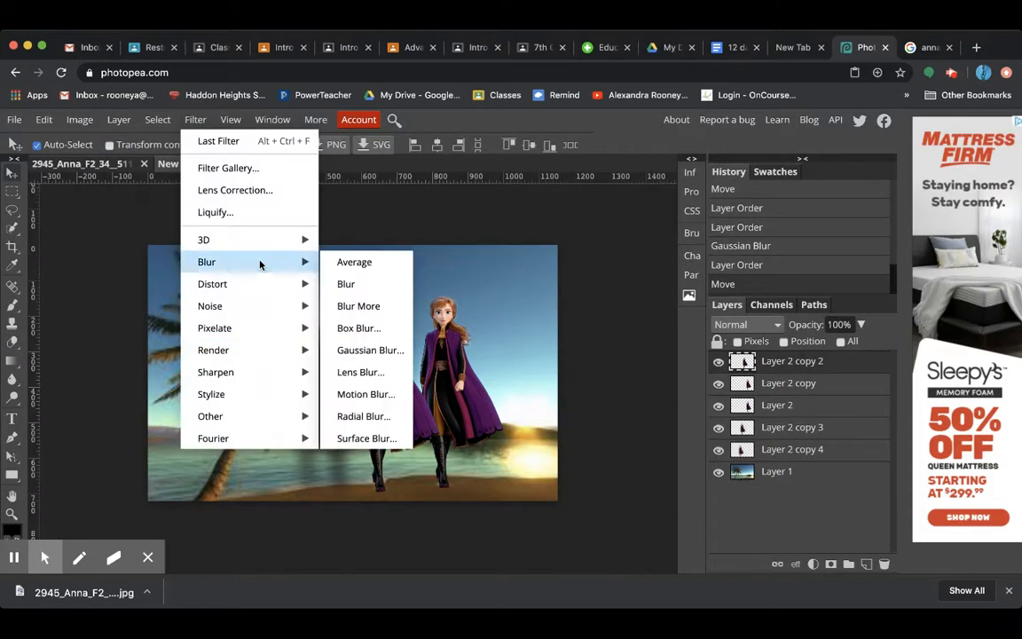
left_click(370, 350)
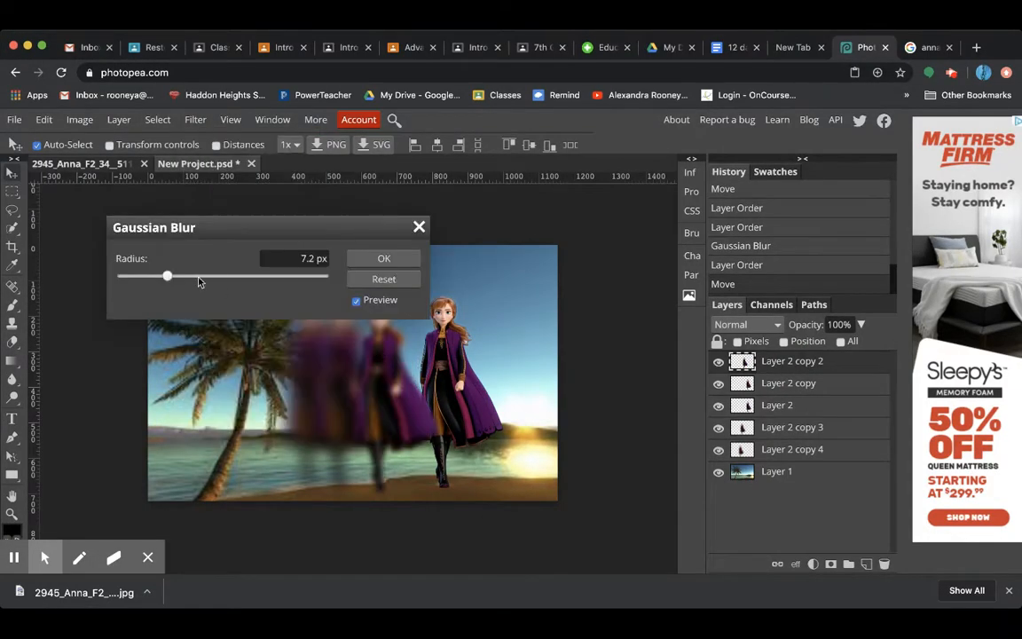
left_click_drag(199, 282, 178, 278)
left_click(384, 257)
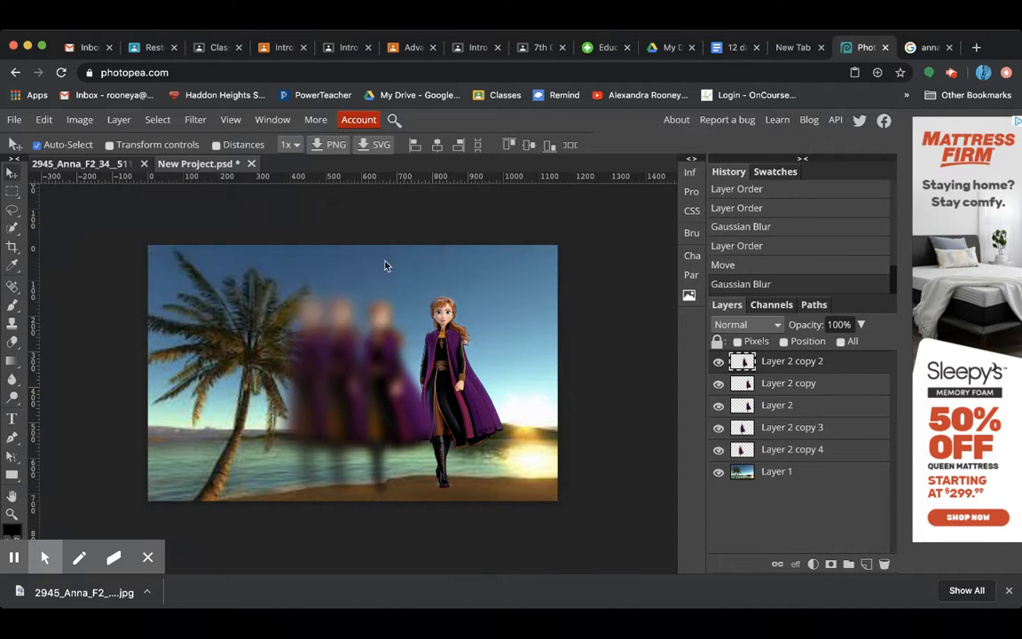
Nudge the Layer 2 copy 2 figure slightly left and reorder its layer directly above Layer 2 copy 3
left_click_drag(397, 393, 379, 391)
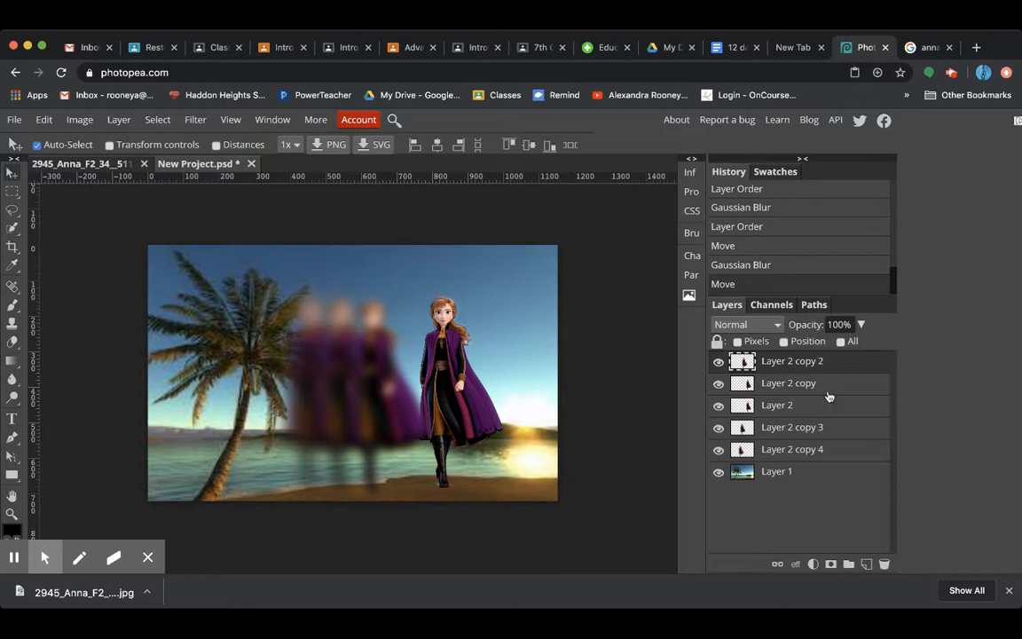
left_click_drag(797, 369, 795, 421)
Move the Layer 2 copy figure left between the sharp and blurred figures and give it a lighter Gaussian Blur than Layer 2 copy 2
left_click(788, 370)
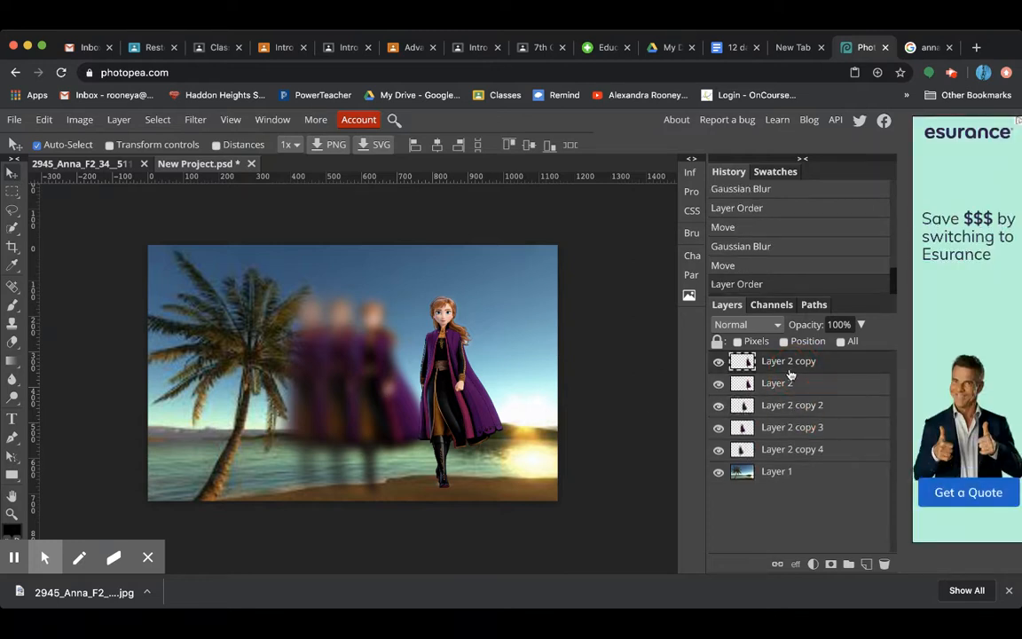
left_click_drag(442, 366, 404, 366)
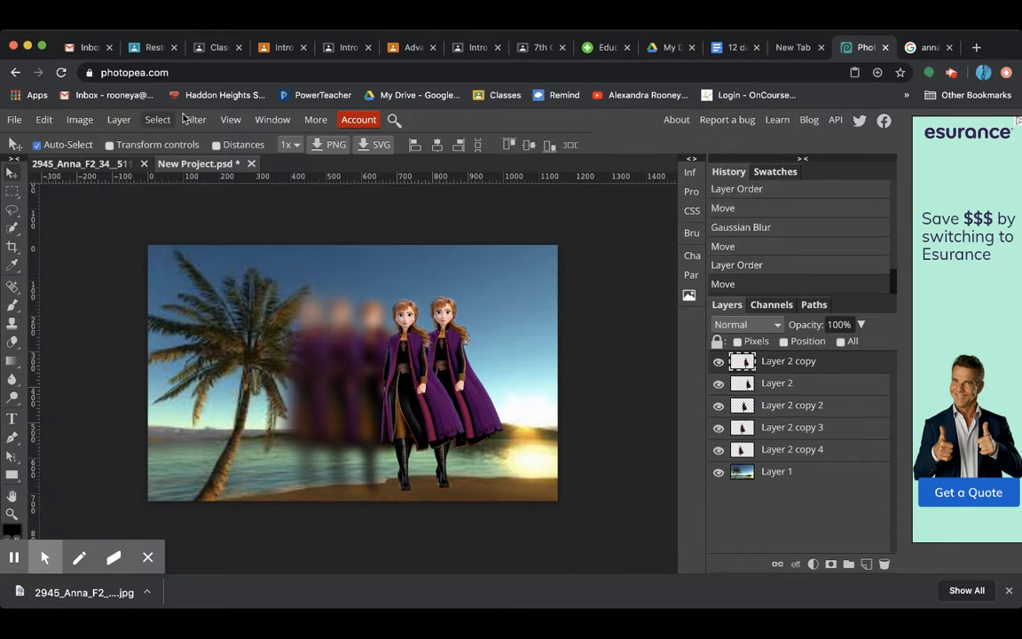
left_click(194, 119)
mouse_move(247, 269)
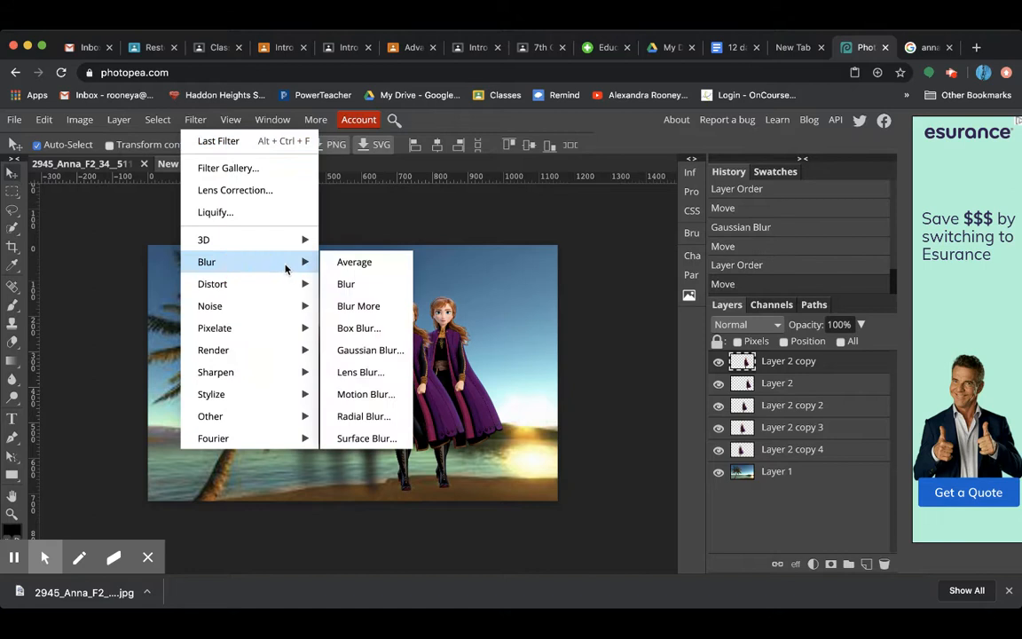
left_click(371, 348)
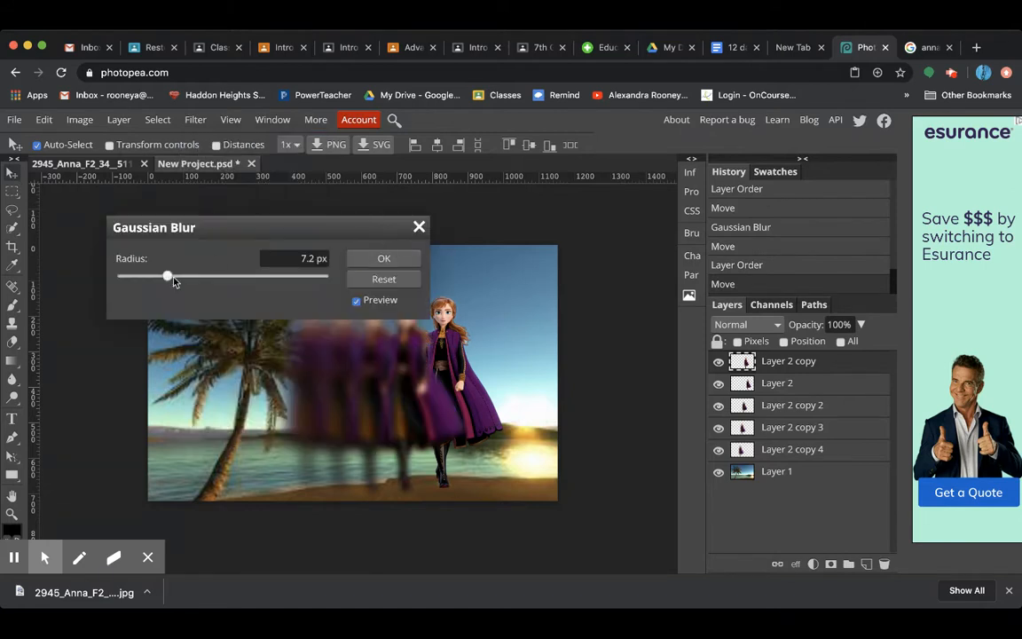
left_click_drag(169, 278, 172, 276)
left_click_drag(172, 281, 171, 280)
left_click(371, 259)
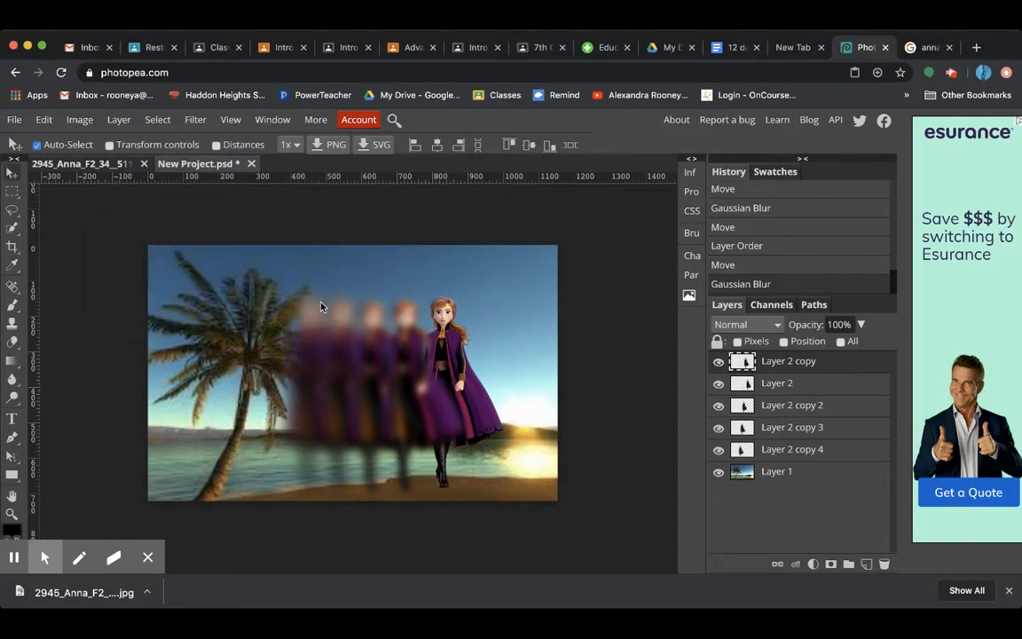
Reorder Layer 2 copy directly below Layer 2 and shift the four blurred figures slightly right, closer to the sharp one
left_click_drag(843, 359, 843, 391)
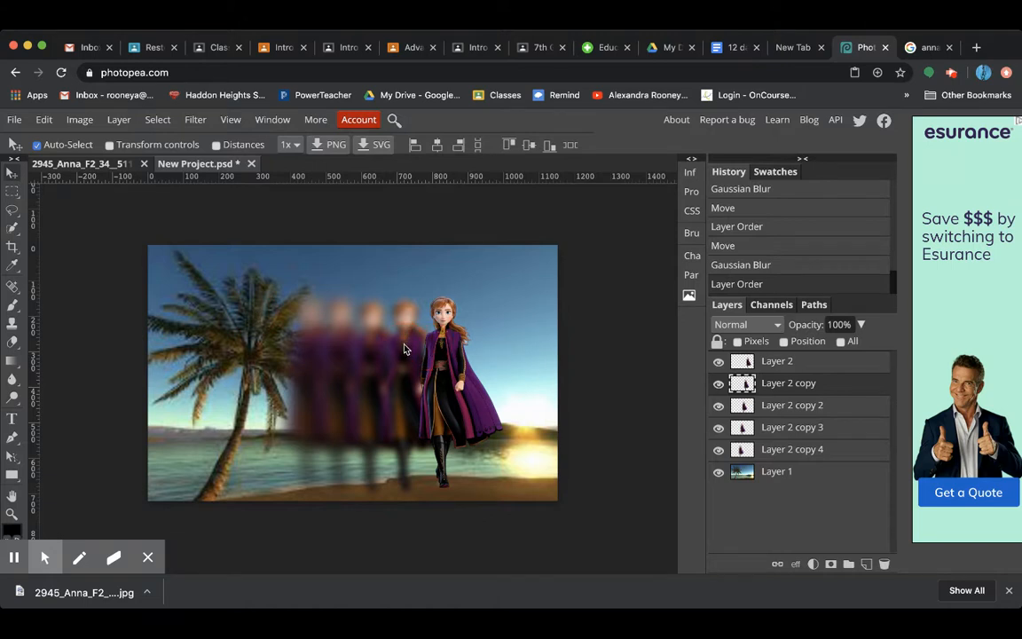
left_click_drag(402, 349, 317, 343)
left_click(759, 406)
left_click(780, 426)
left_click(780, 449)
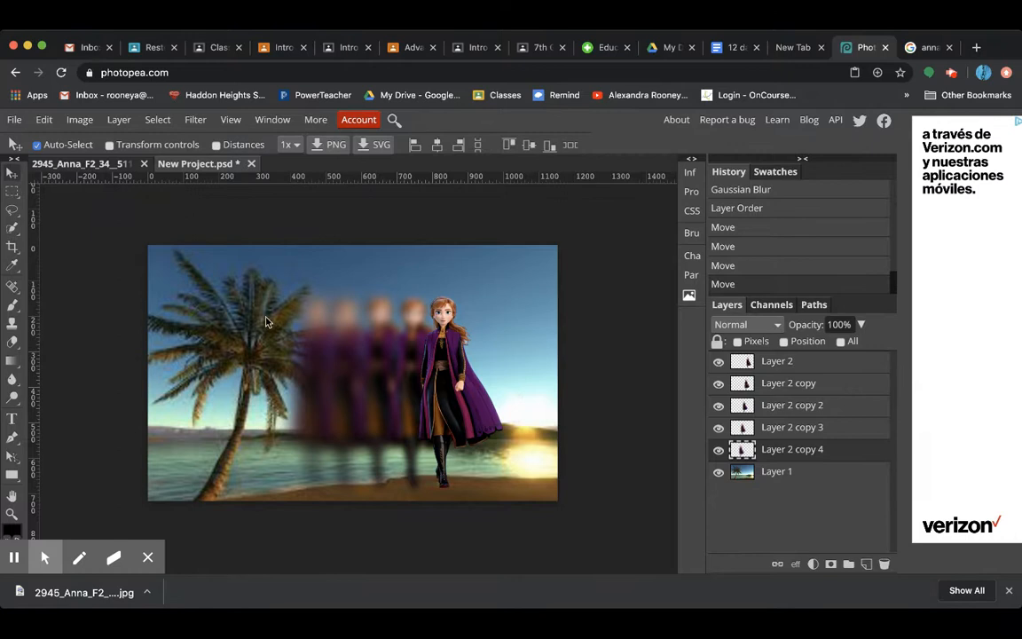
Save the project as a PSD and export it as a 1152 × 720 px JPG at 70% quality
left_click(15, 119)
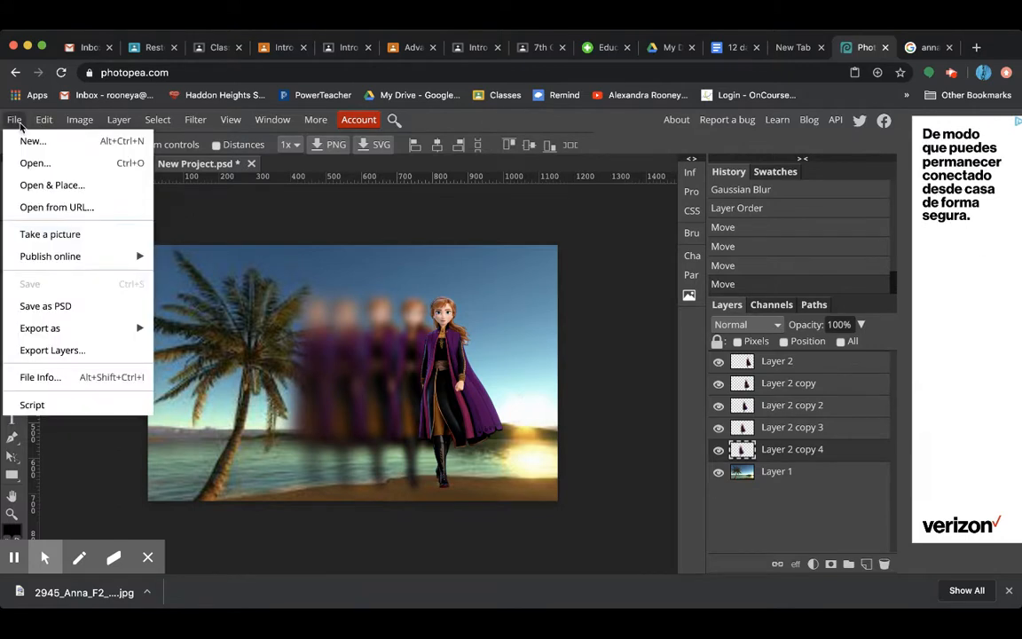
left_click(78, 305)
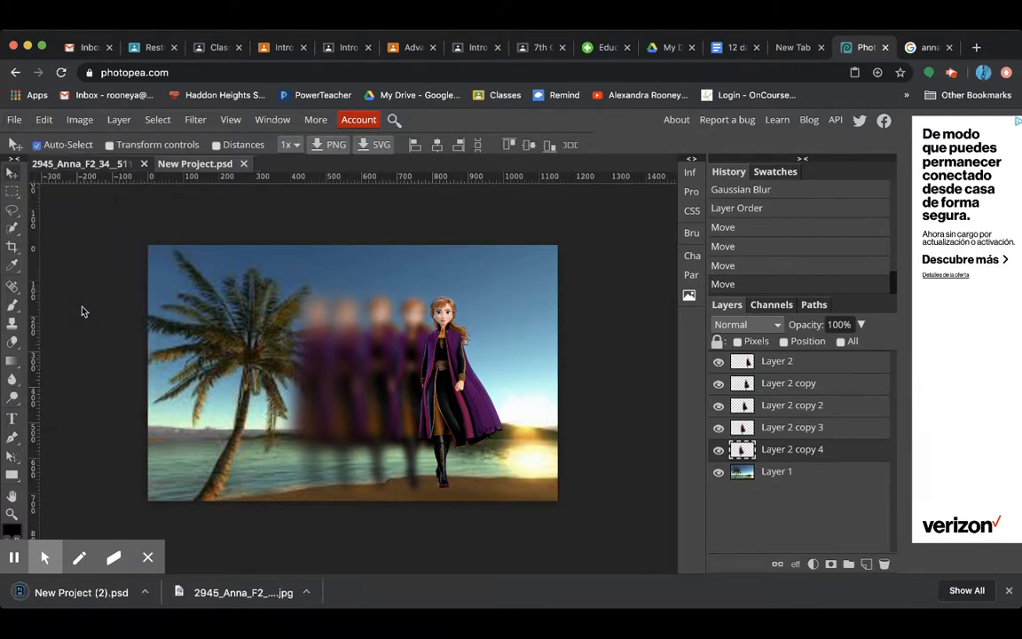
left_click(14, 119)
mouse_move(136, 328)
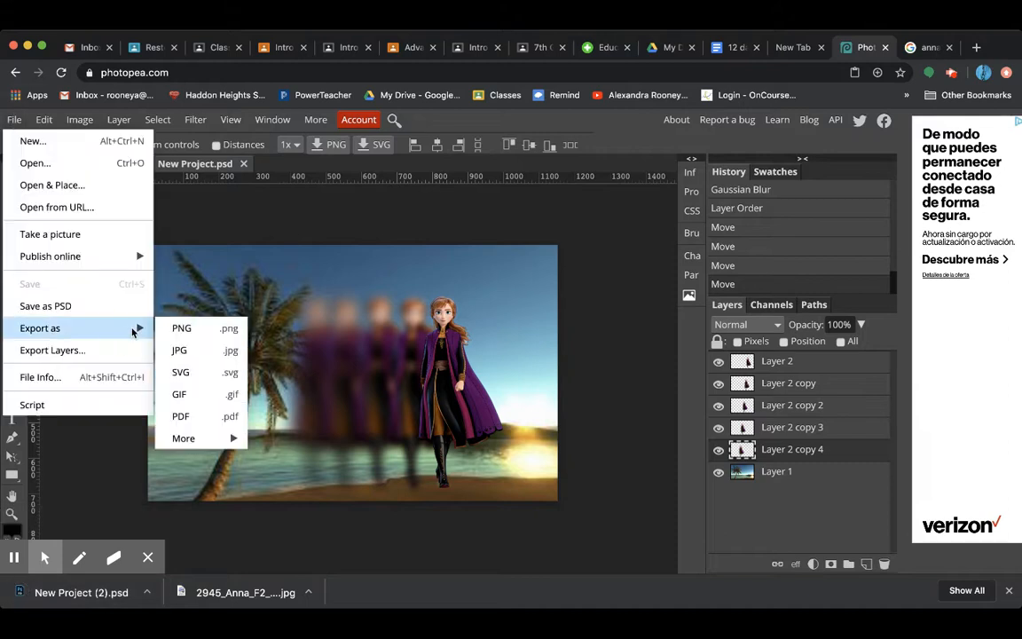
left_click(195, 349)
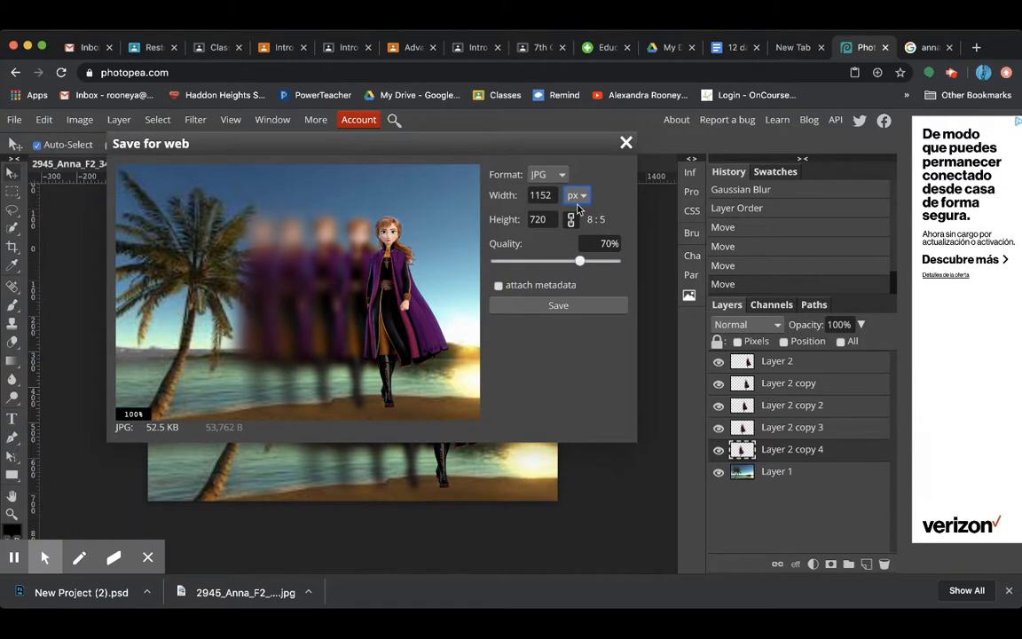
left_click(558, 308)
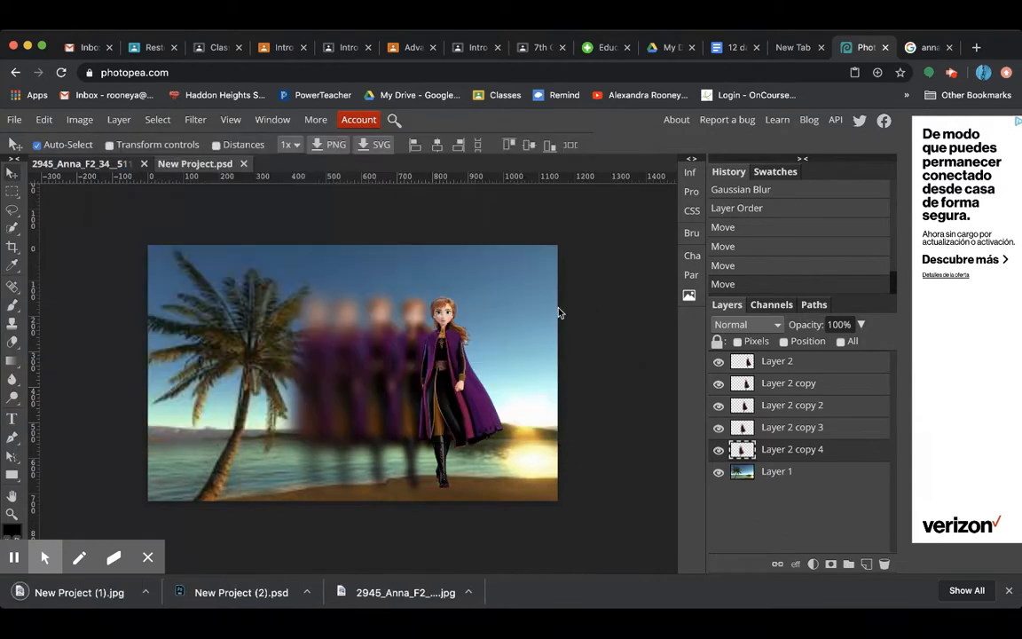